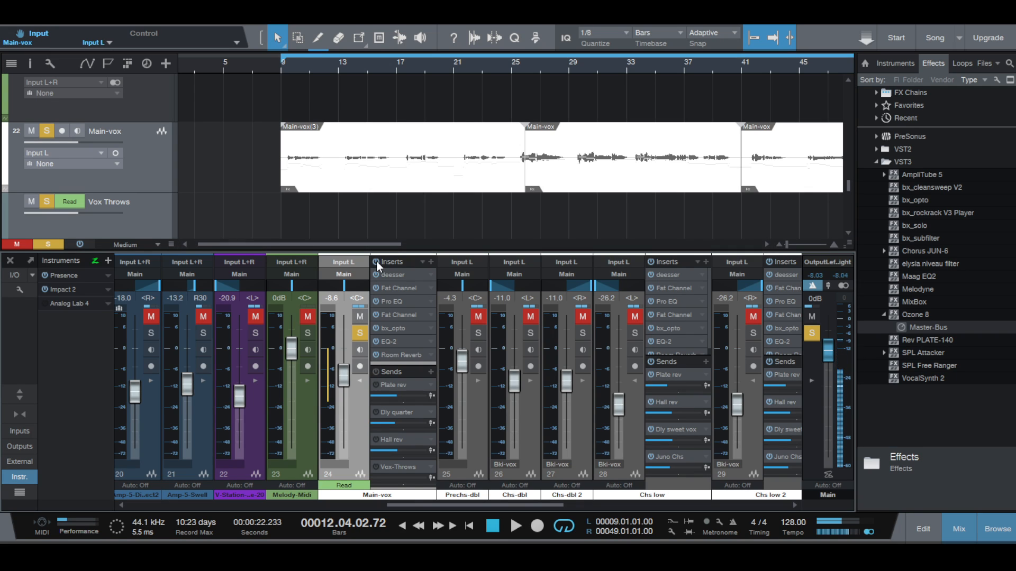
Step: Inspect the deesser insert on the Main-vox channel in its compact view and full plug-in window
left_click(414, 274)
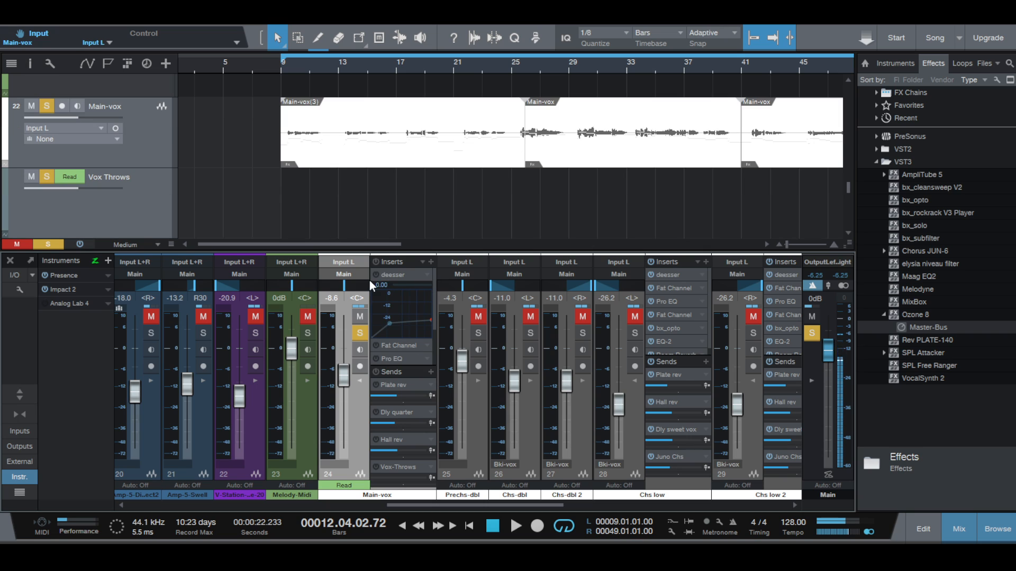
left_click(427, 274)
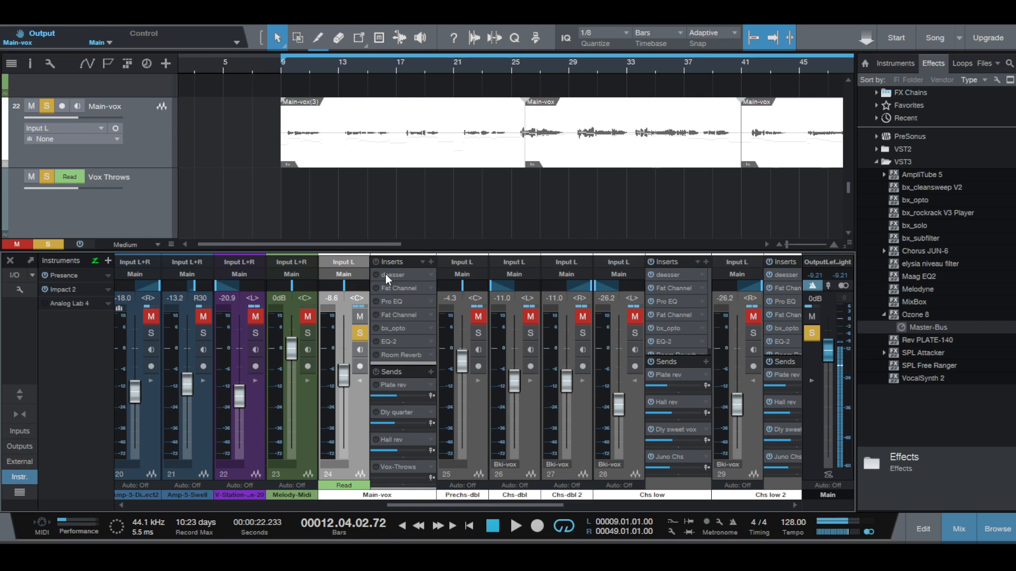
double_click(410, 274)
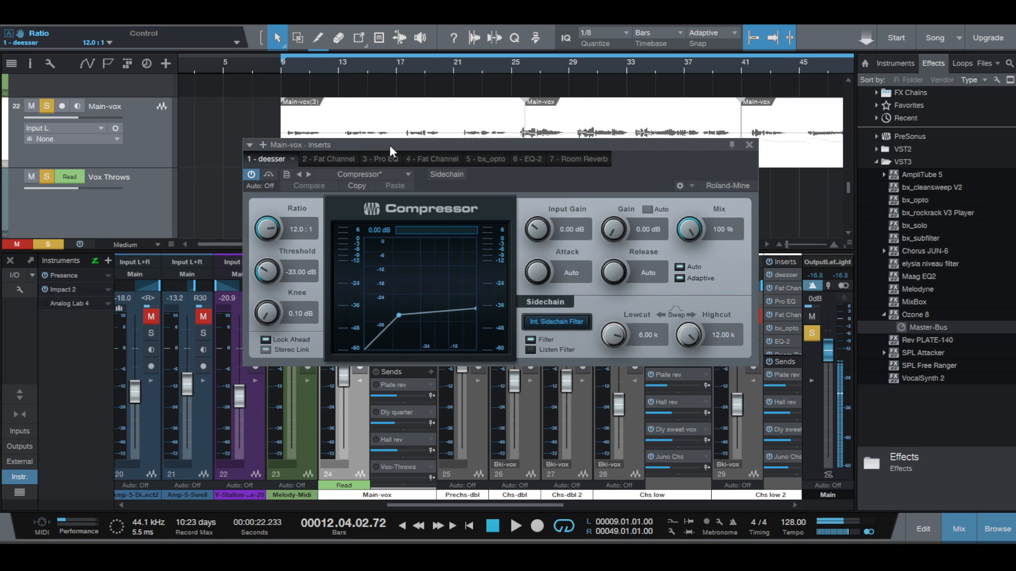
left_click(749, 144)
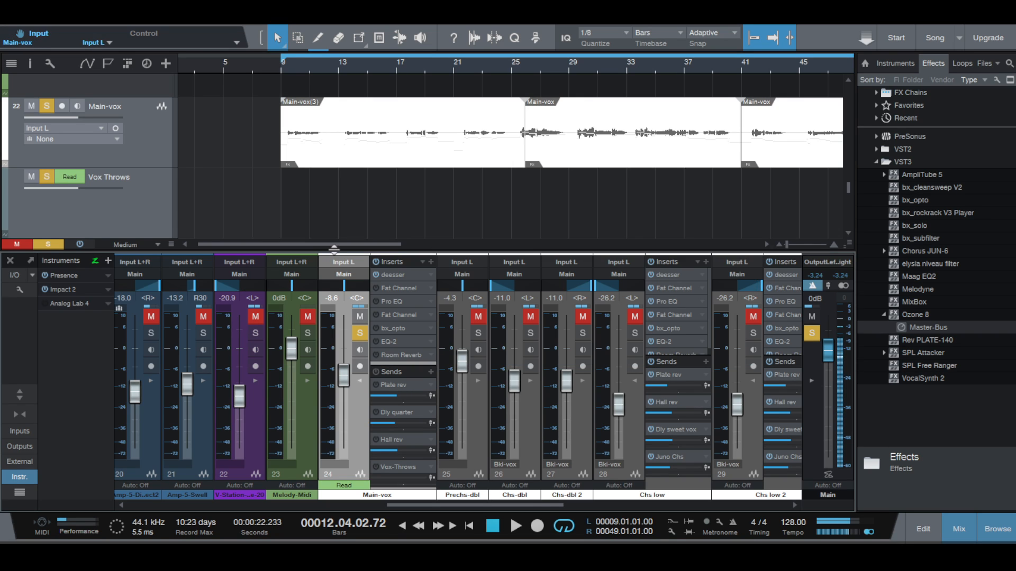
Step: Show the compressor of the first Fat Channel insert on Main-vox and play back the vocal through it
left_click(408, 288)
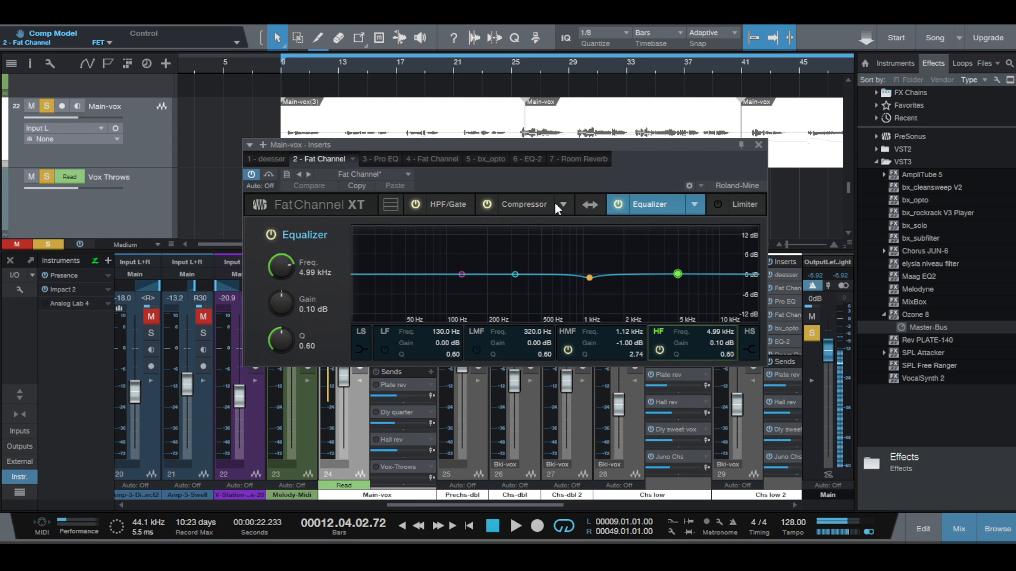
left_click(524, 203)
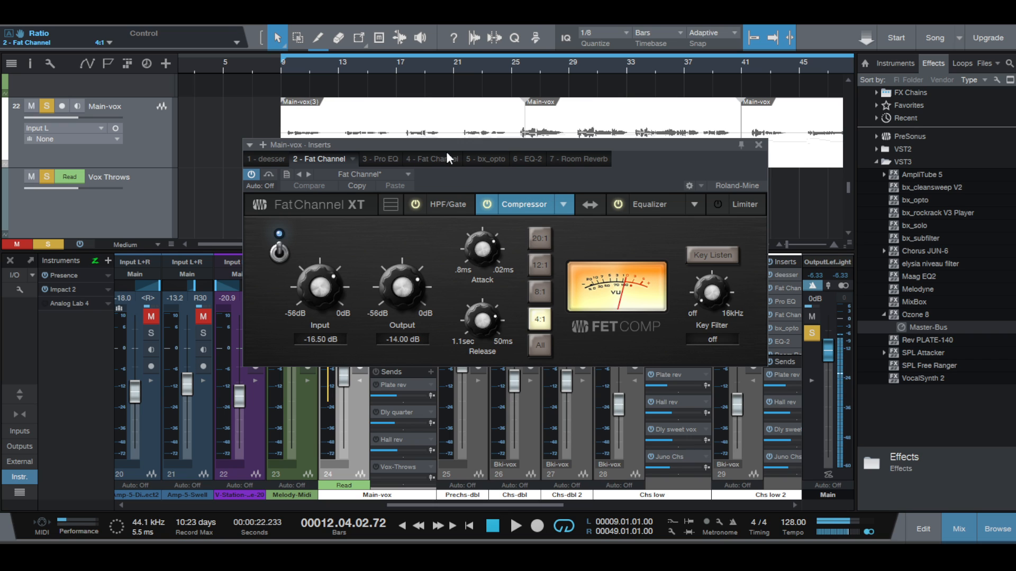
key("space")
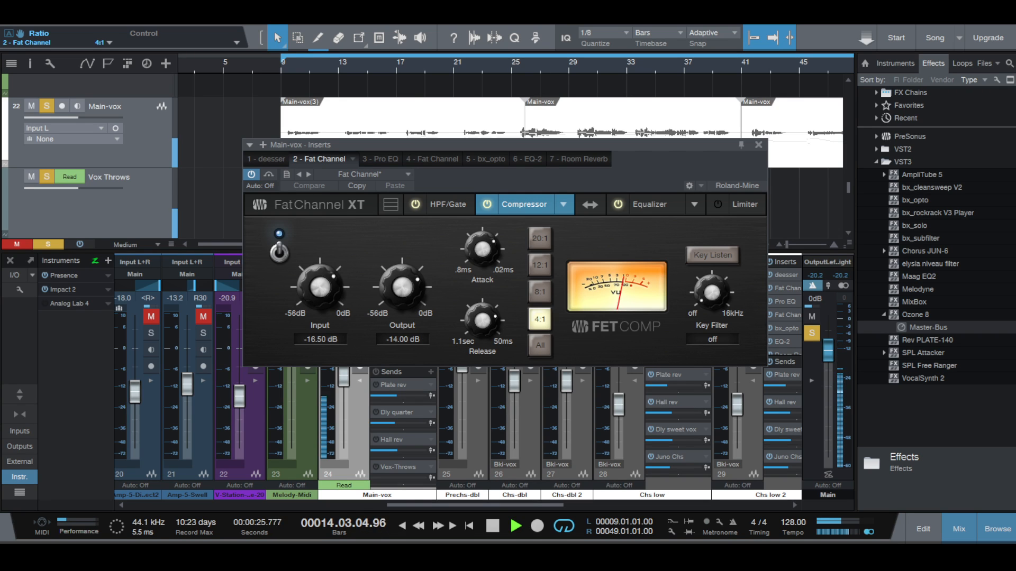
left_click(503, 67)
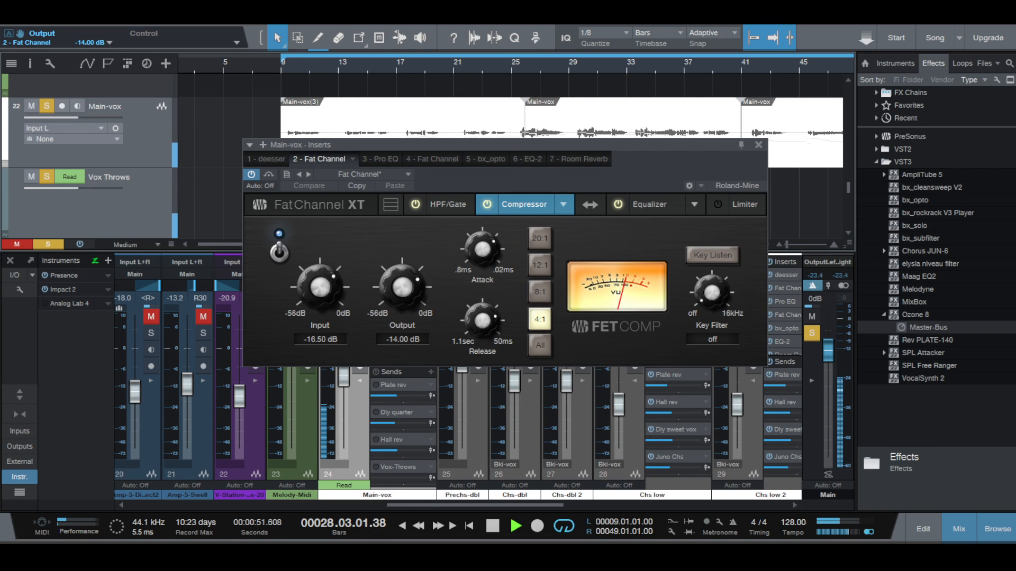
key("space")
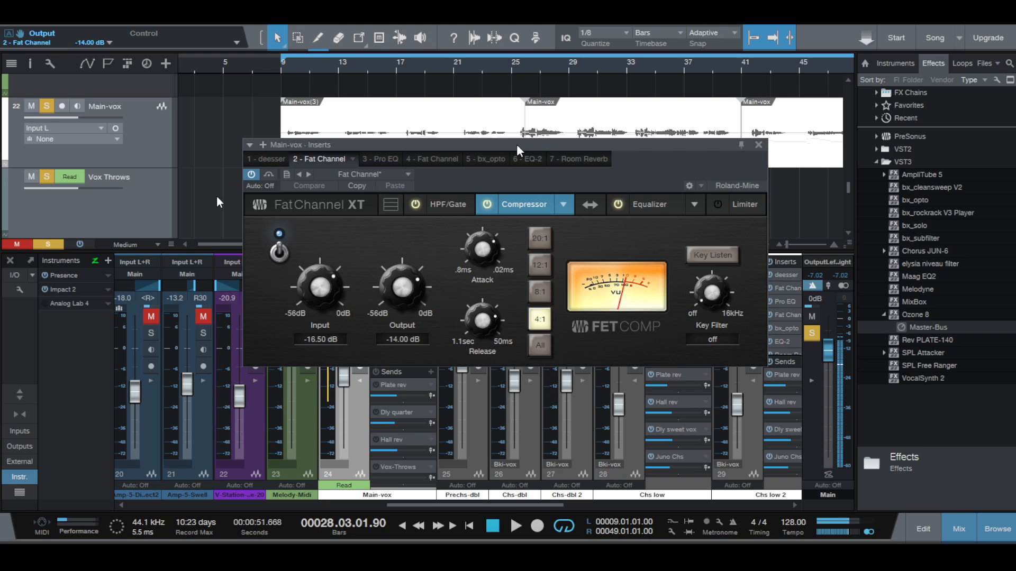
Step: Examine the equalizer of the first Fat Channel insert, including its HF band, and close the plug-in window
left_click(652, 205)
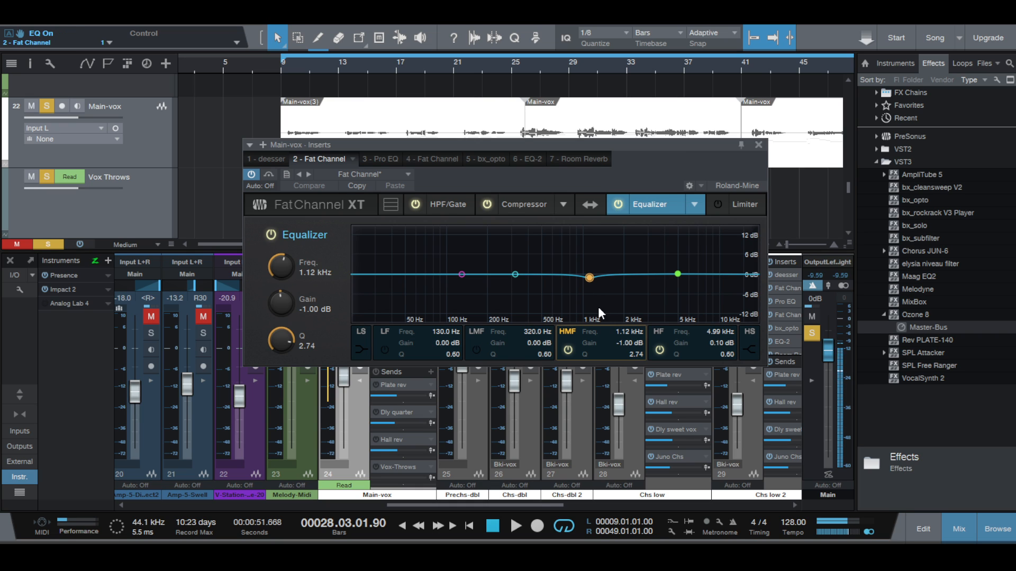
left_click(678, 274)
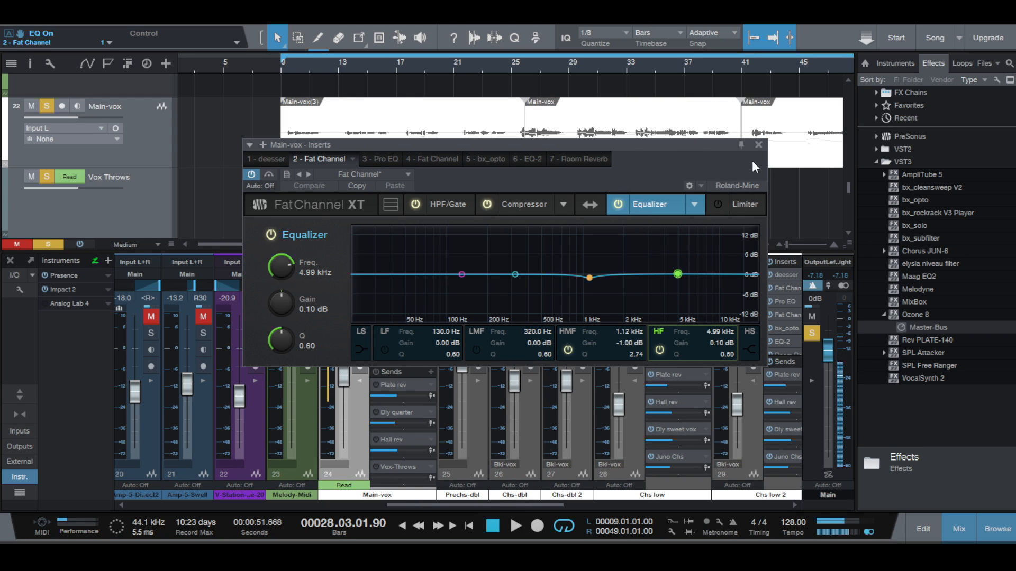
left_click(759, 144)
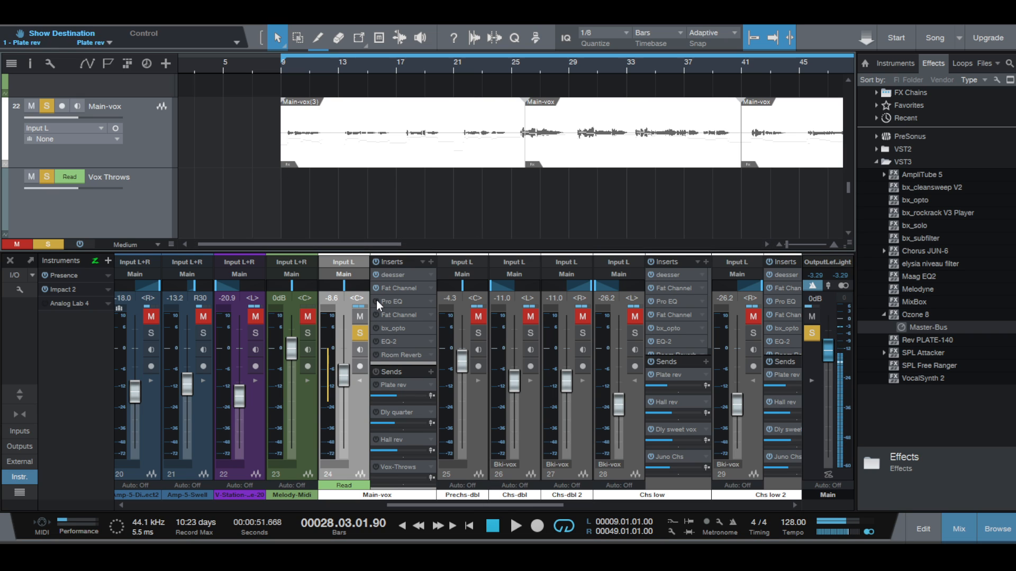
Step: Inspect the Pro EQ insert on Main-vox in its compact curve view and full plug-in window
left_click(412, 300)
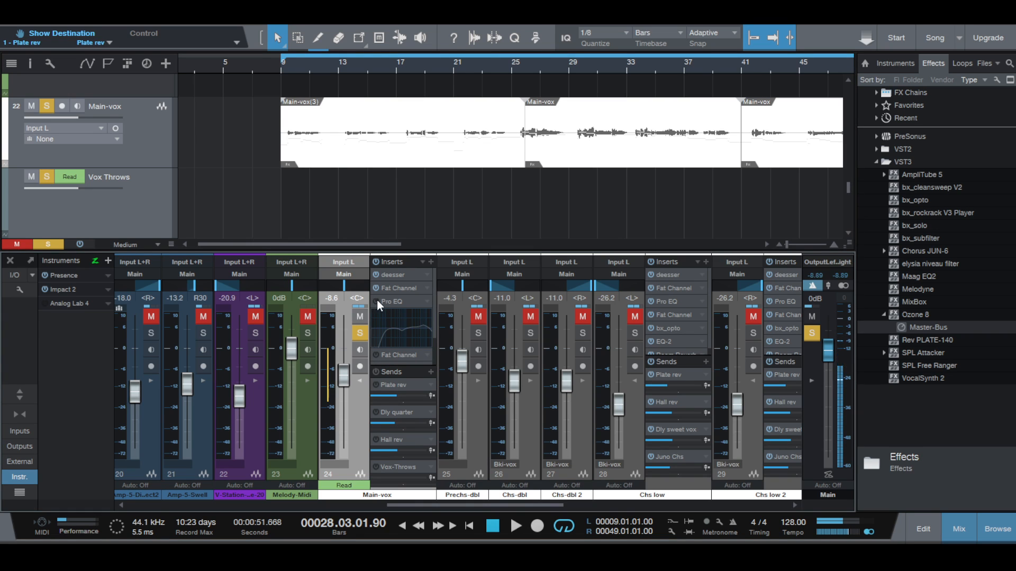
left_click(412, 301)
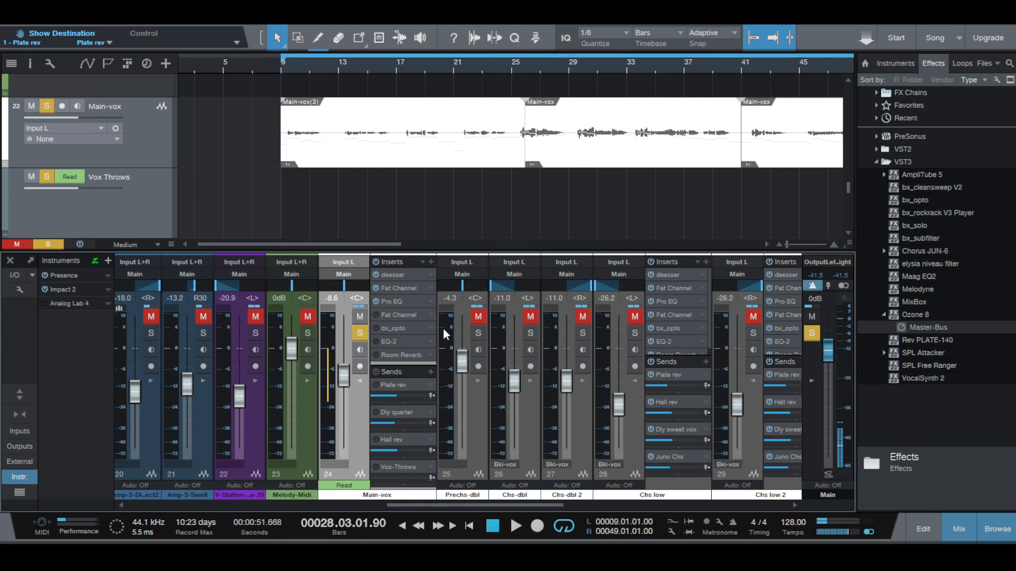
double_click(411, 300)
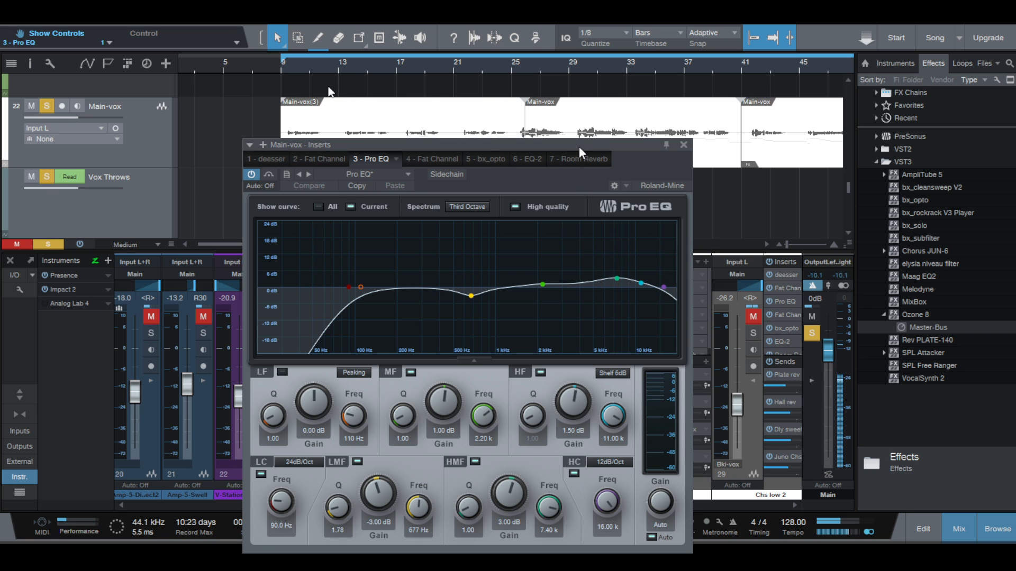
left_click(683, 145)
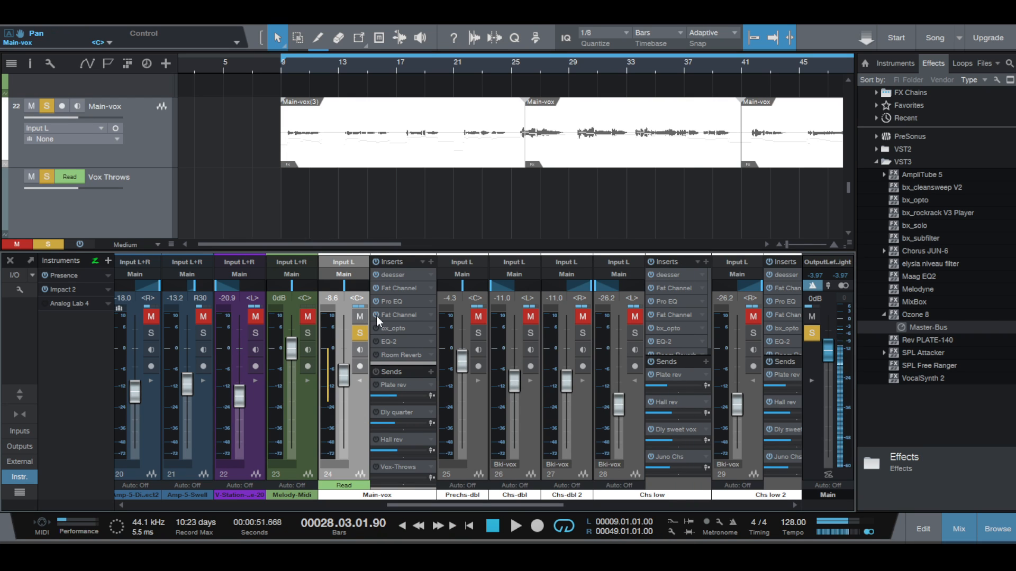
Step: Open the second Fat Channel insert on Main-vox and play back the vocal through its limiter
double_click(410, 315)
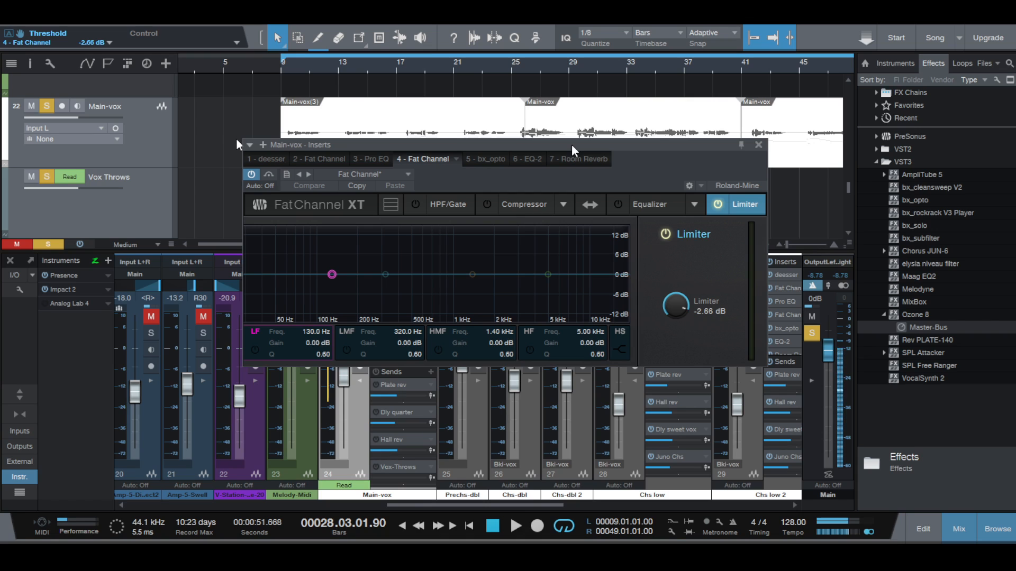
left_click(509, 69)
key("space")
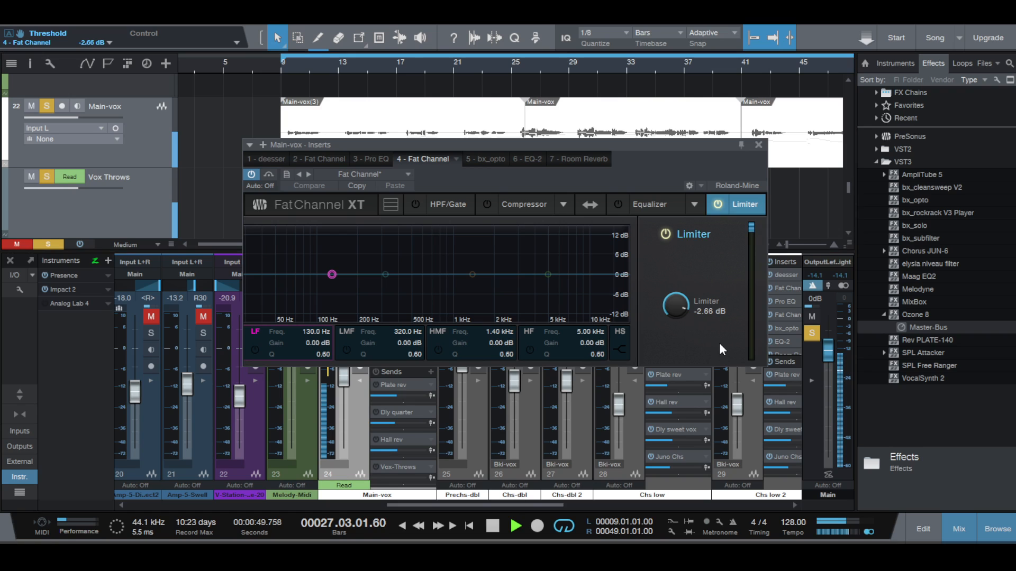
key("space")
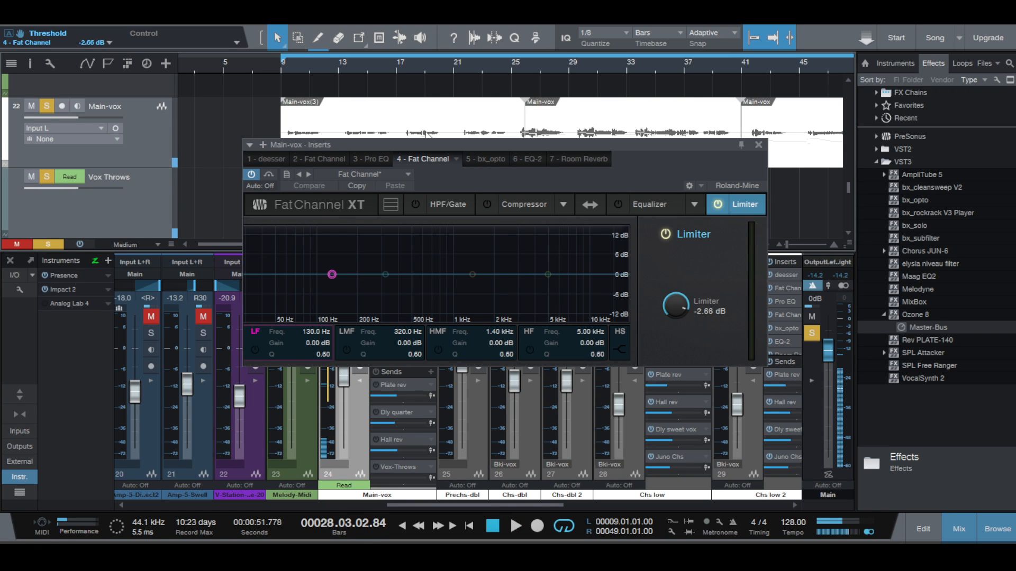
left_click(758, 145)
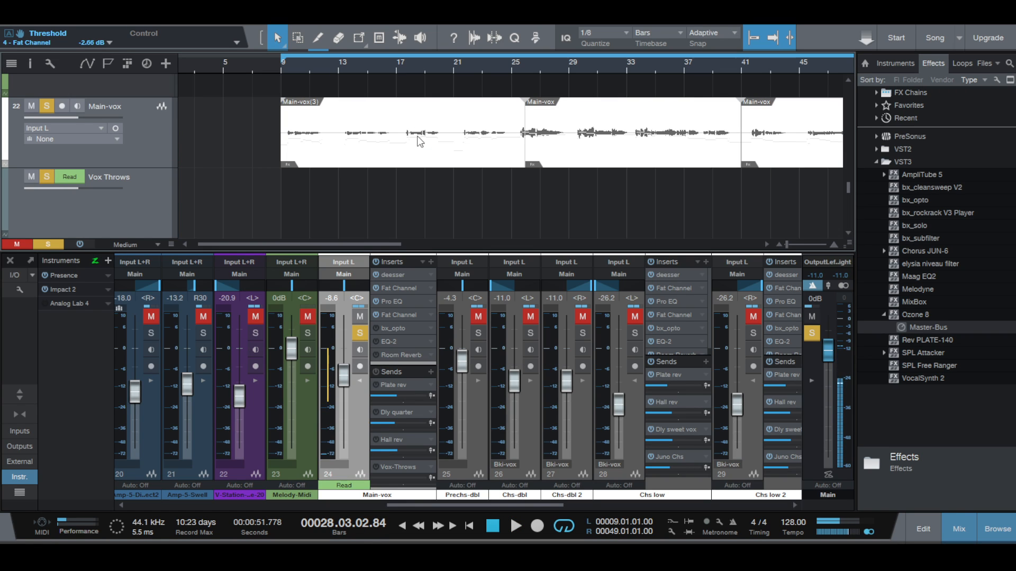
Step: Open the bx_opto insert on Main-vox and play back the vocal through it from bar 25
double_click(414, 328)
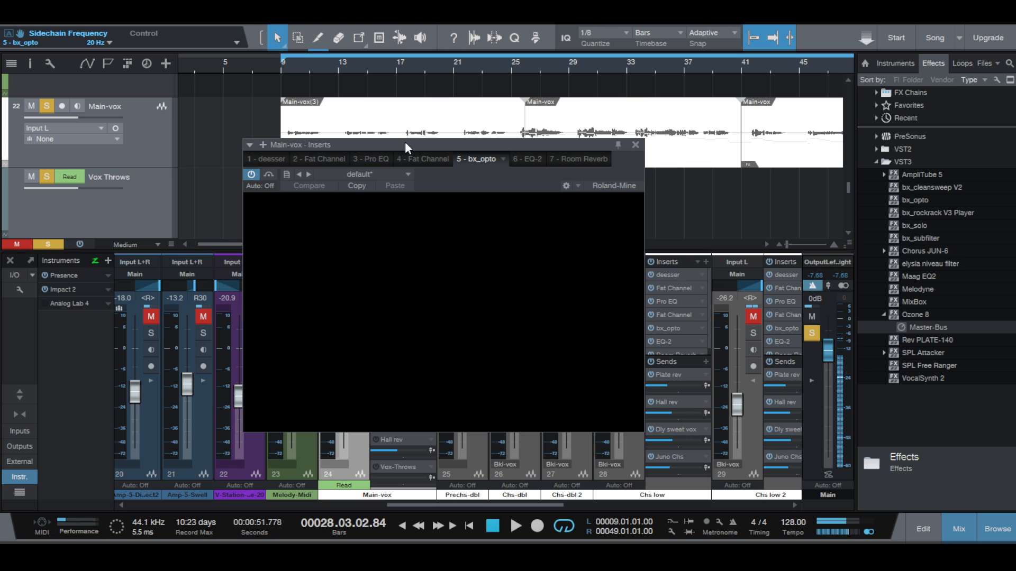
left_click(509, 63)
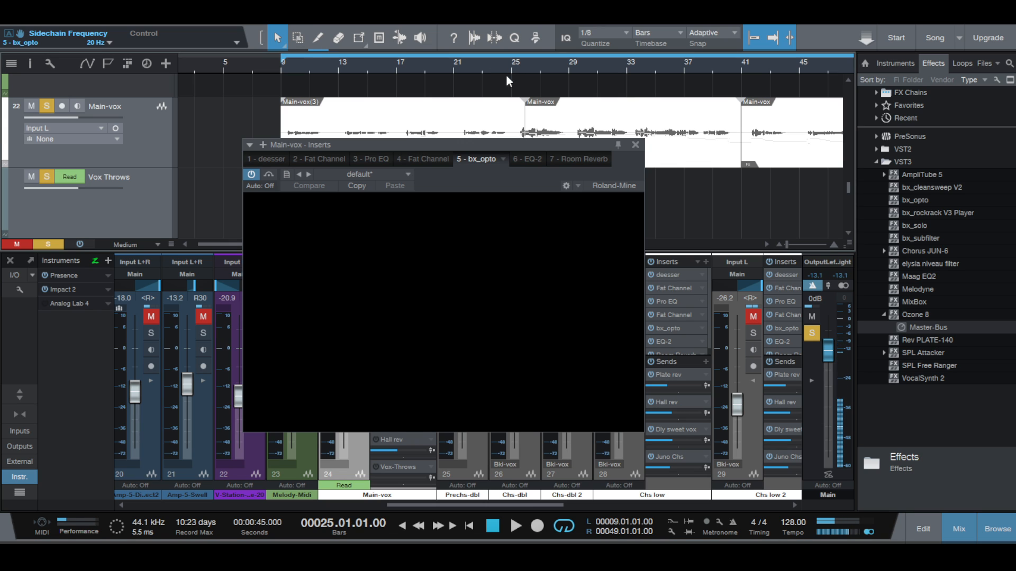
key("space")
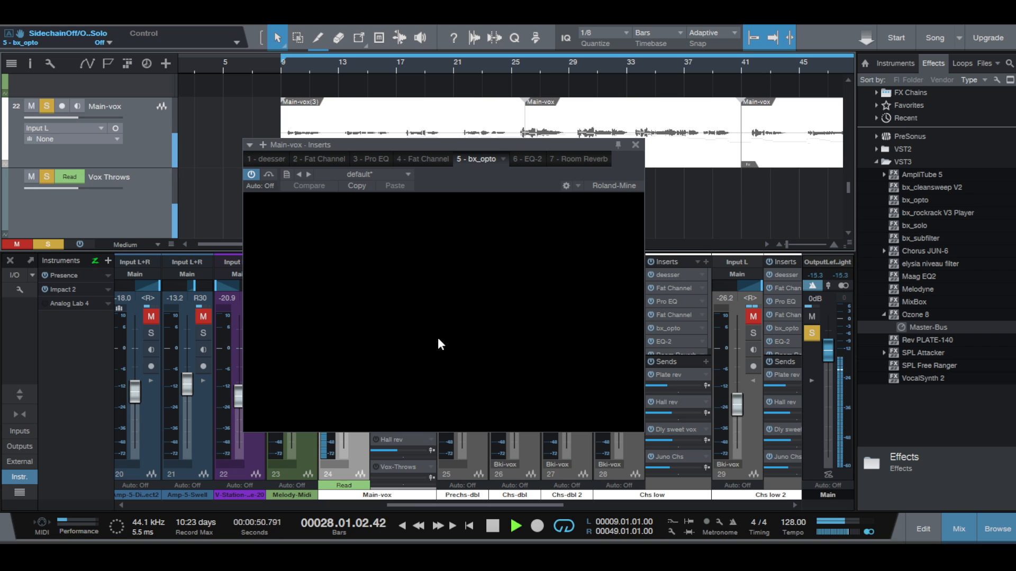
key("space")
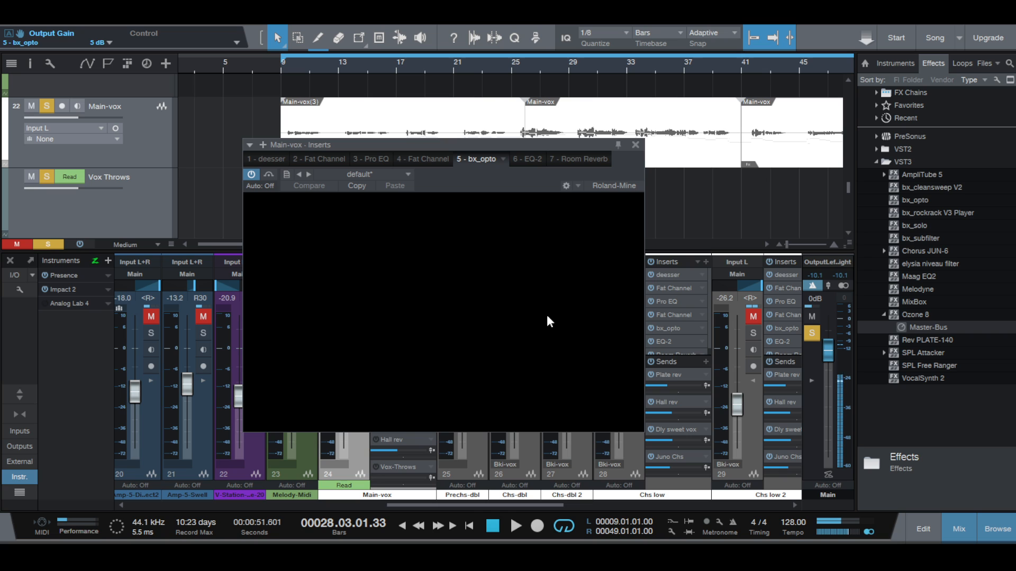
left_click(635, 144)
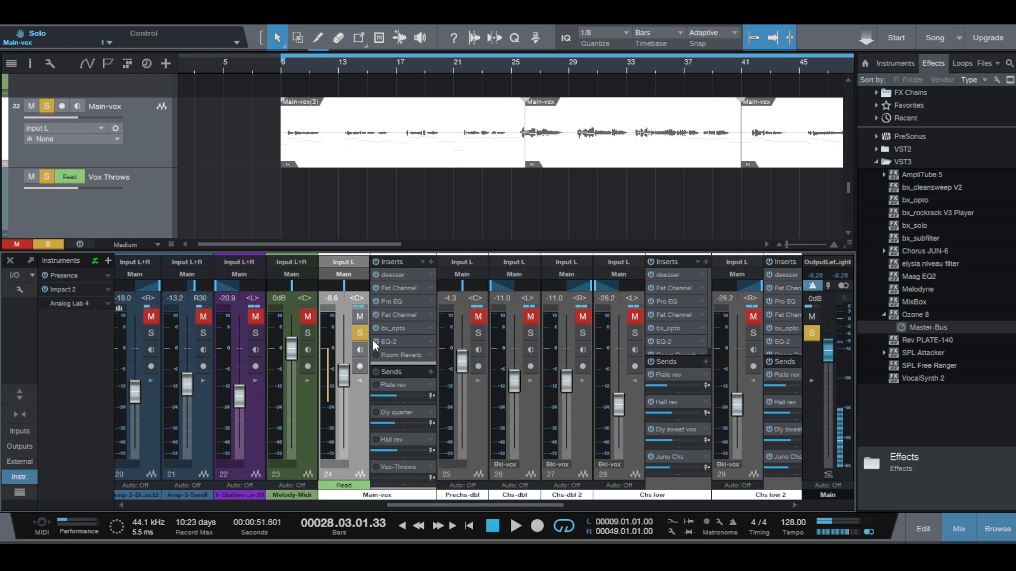
Step: Inspect the EQ-2 insert on Main-vox and the Vintage EQ settings in its plug-in window
left_click(409, 341)
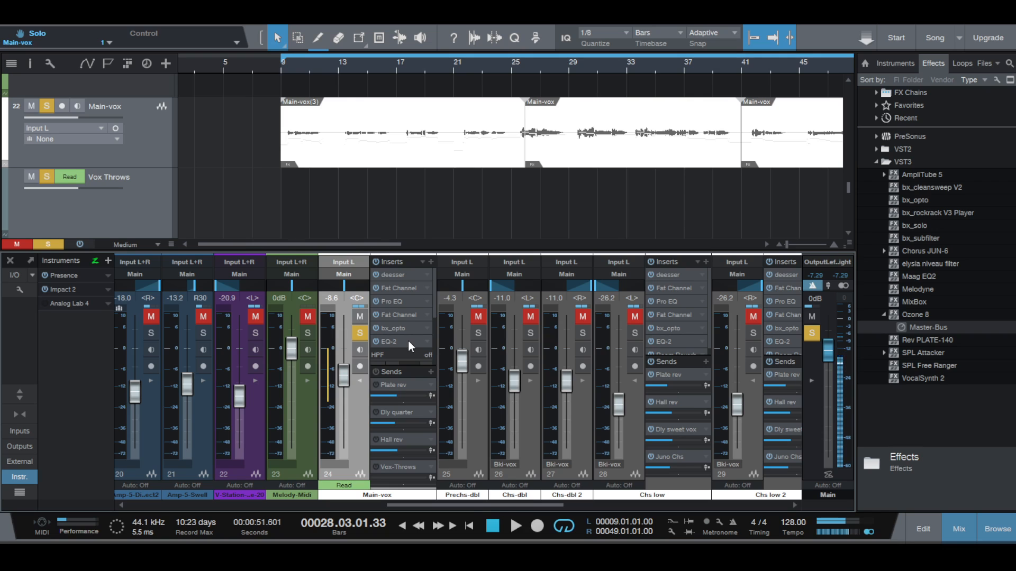
left_click(408, 342)
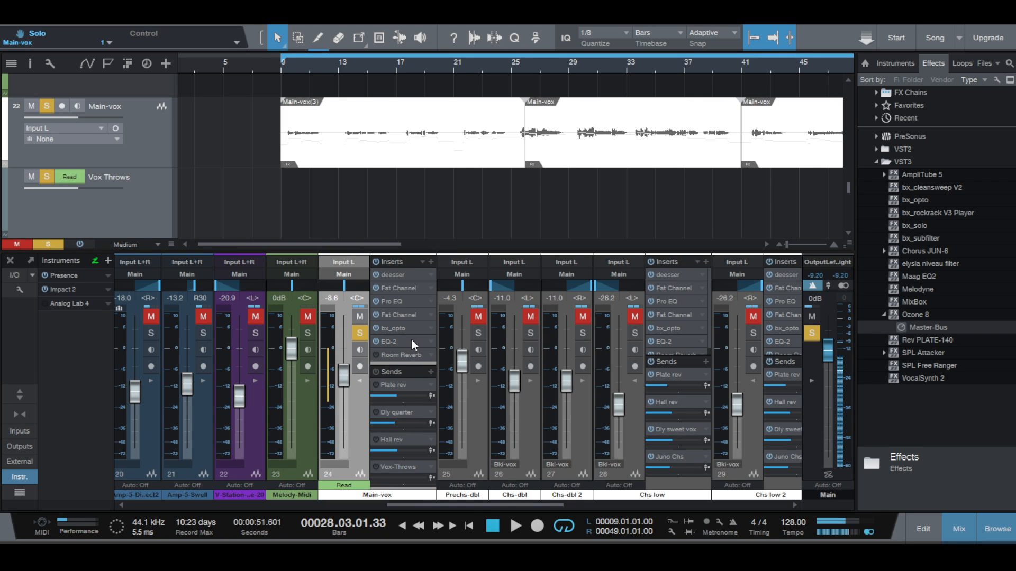
double_click(411, 340)
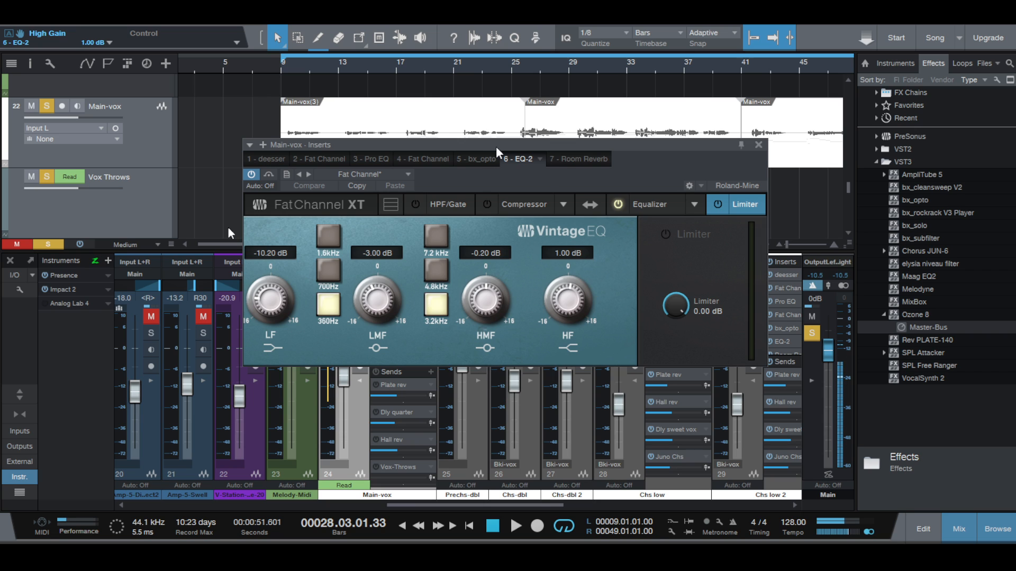
left_click(758, 144)
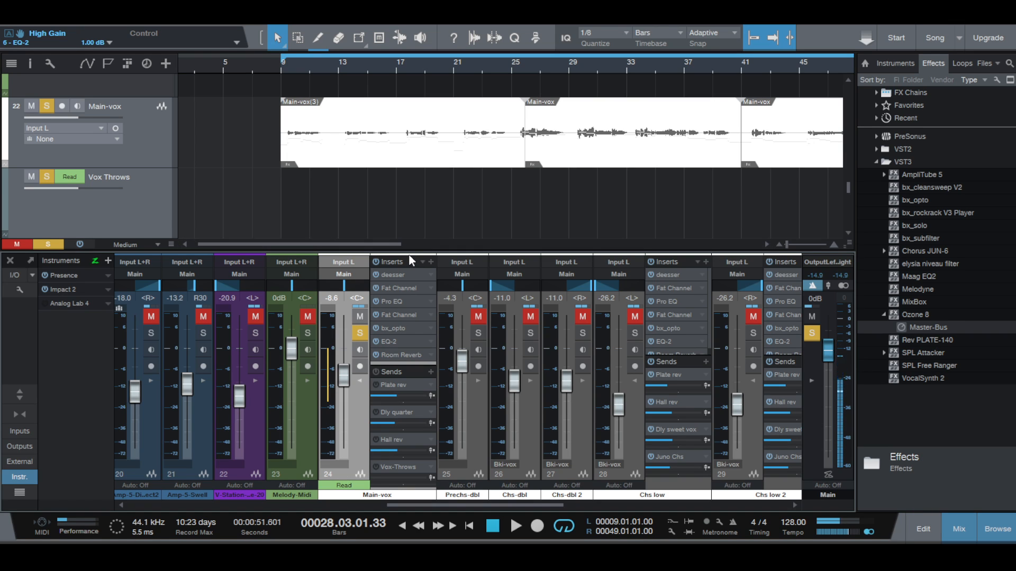
Step: Make the mixer taller and audition the vocal with the Room Reverb insert on Main-vox open
left_click_drag(408, 252, 403, 214)
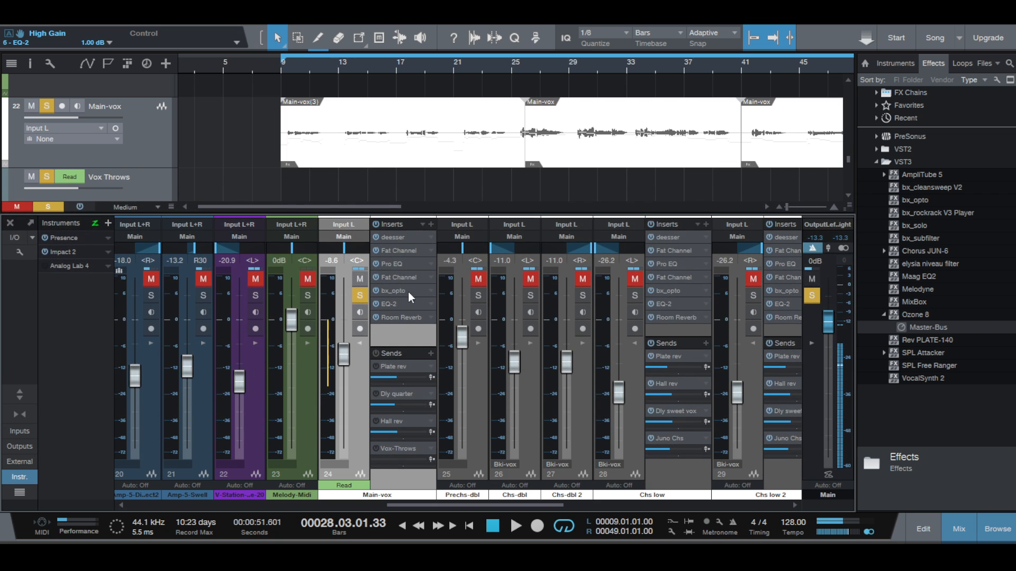
left_click(404, 316)
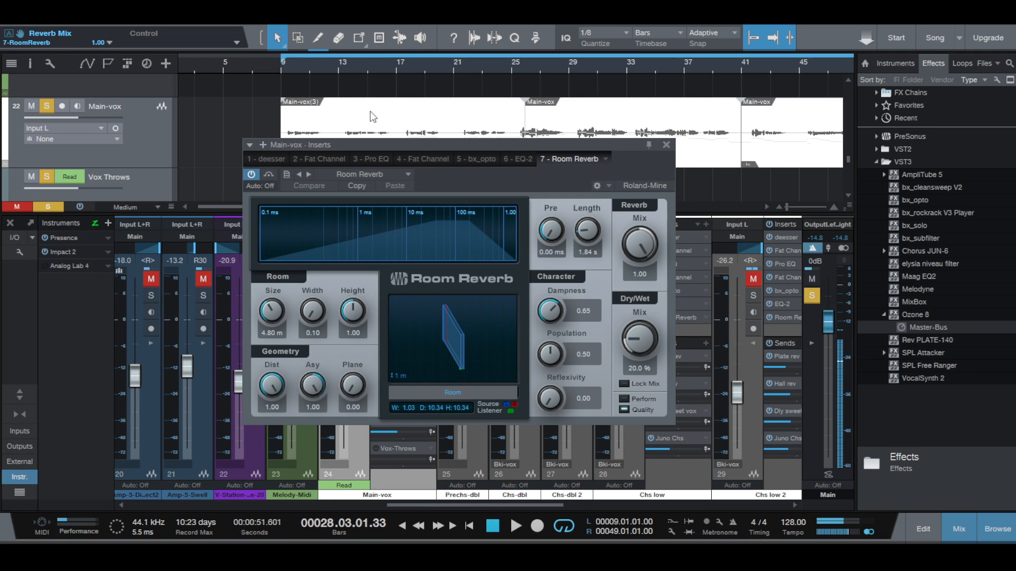
left_click(507, 63)
key("space")
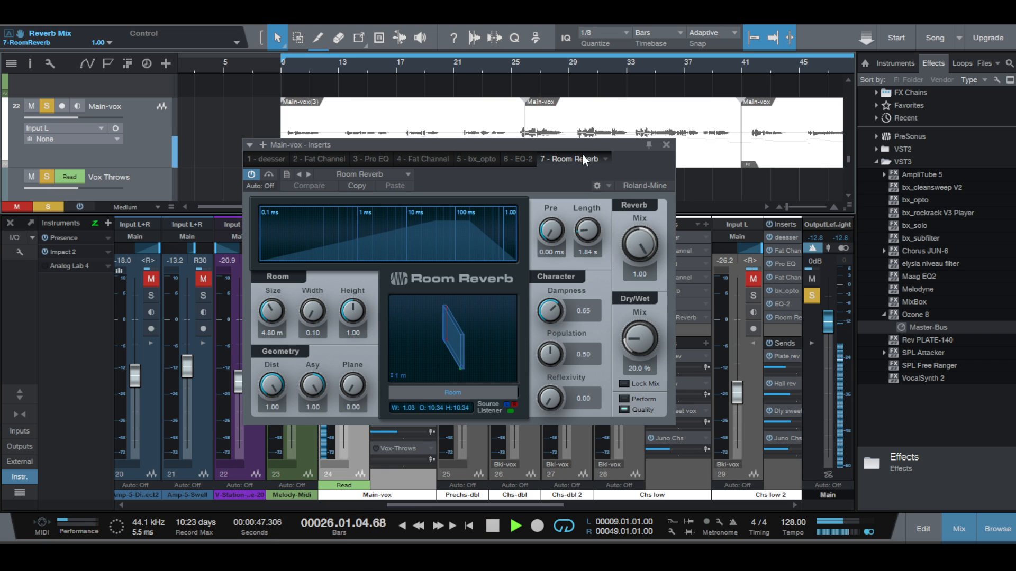
left_click(667, 146)
key("space")
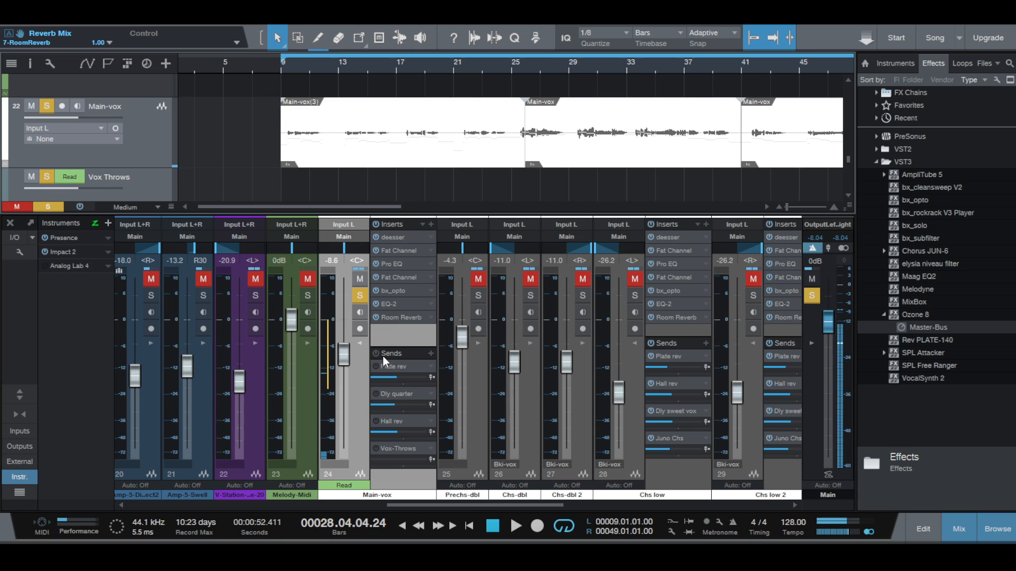
Step: Enlarge the Sends area on Main-vox, enable the Plate rev send and audition the vocal from bar 24
left_click_drag(397, 344, 395, 334)
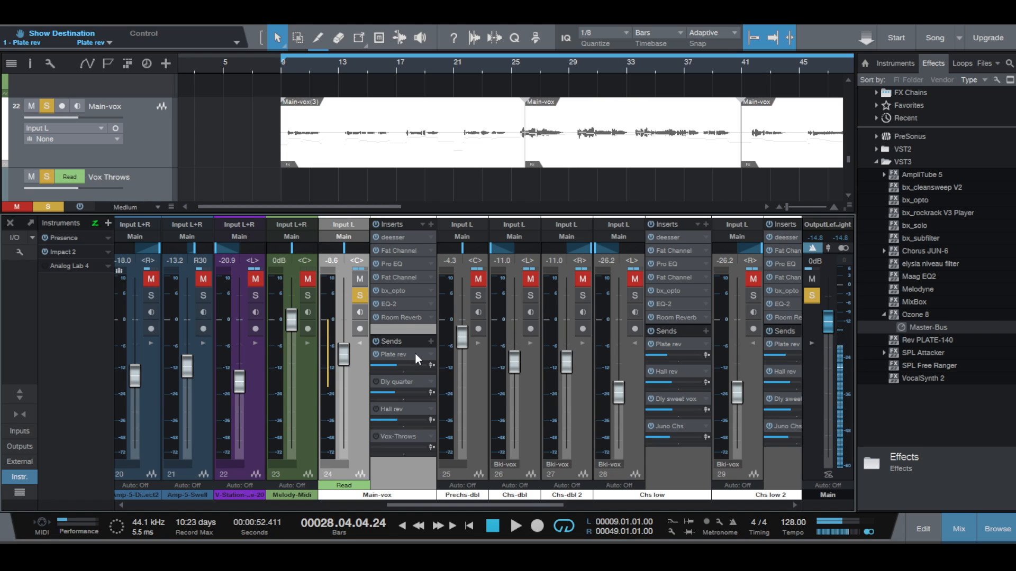
left_click(503, 68)
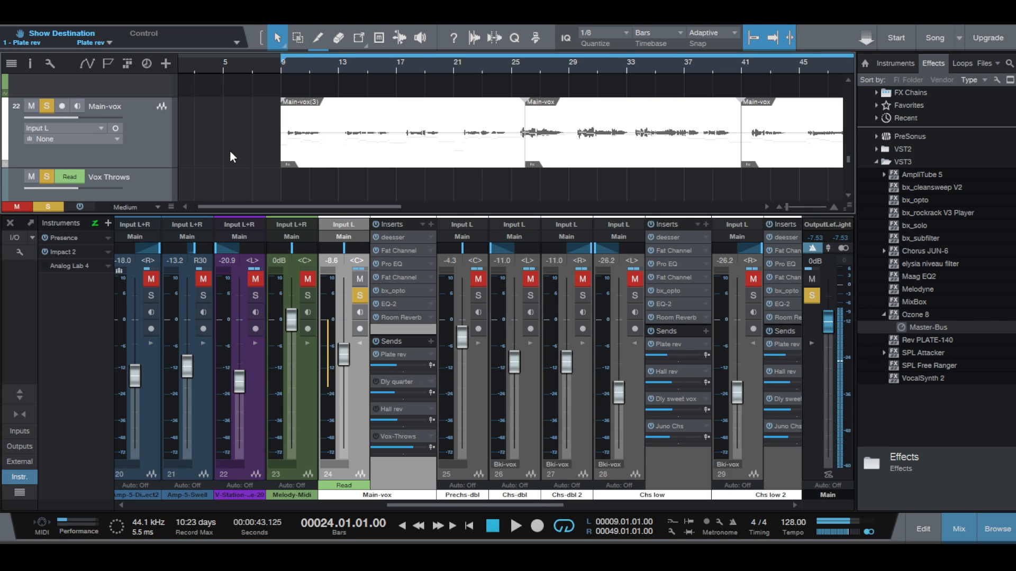
key("space")
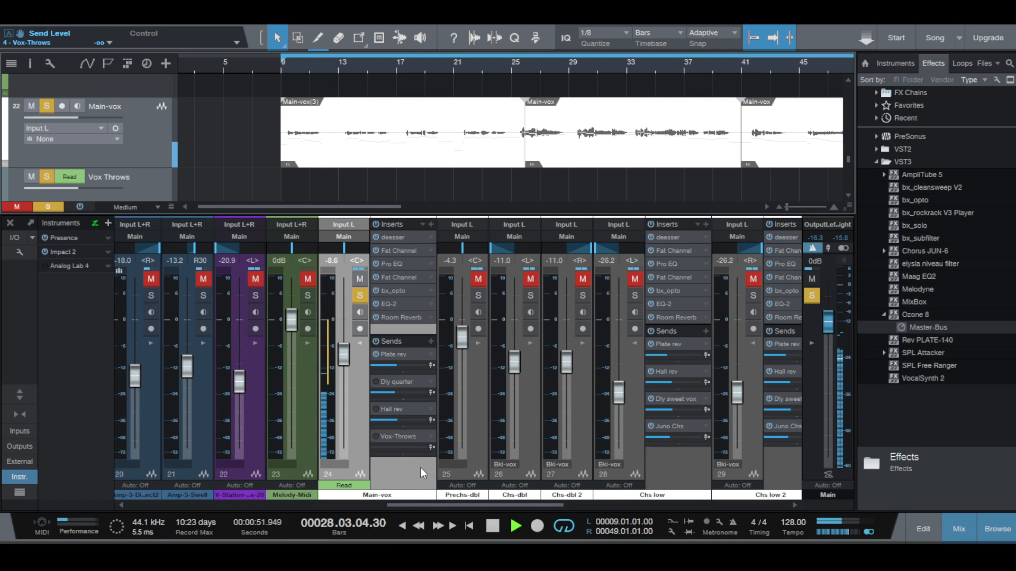
key("space")
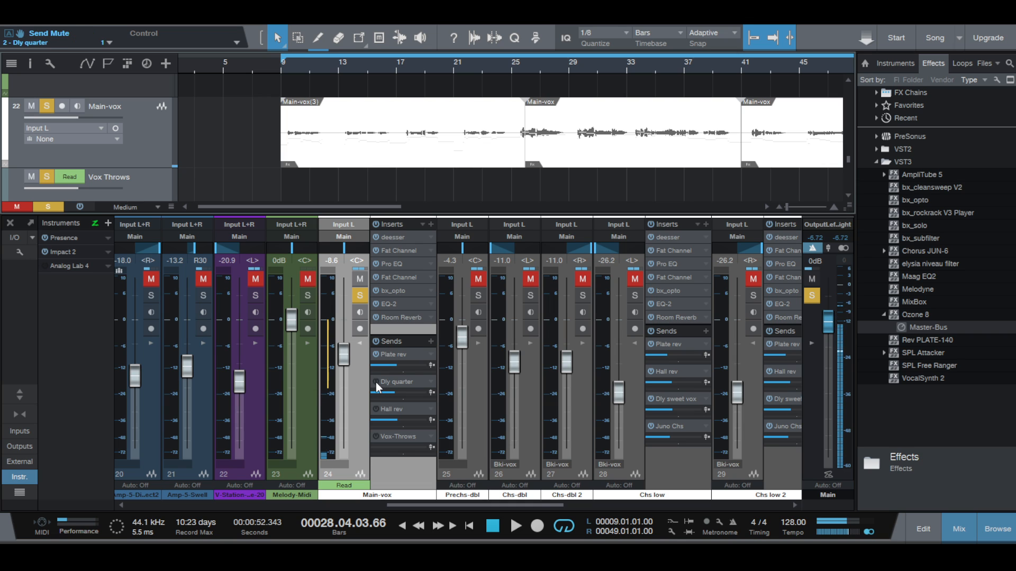
Step: Enable the Dly quarter send on Main-vox and audition the vocal from bar 25 with its Analog Delay open
left_click(376, 382)
left_click(420, 379)
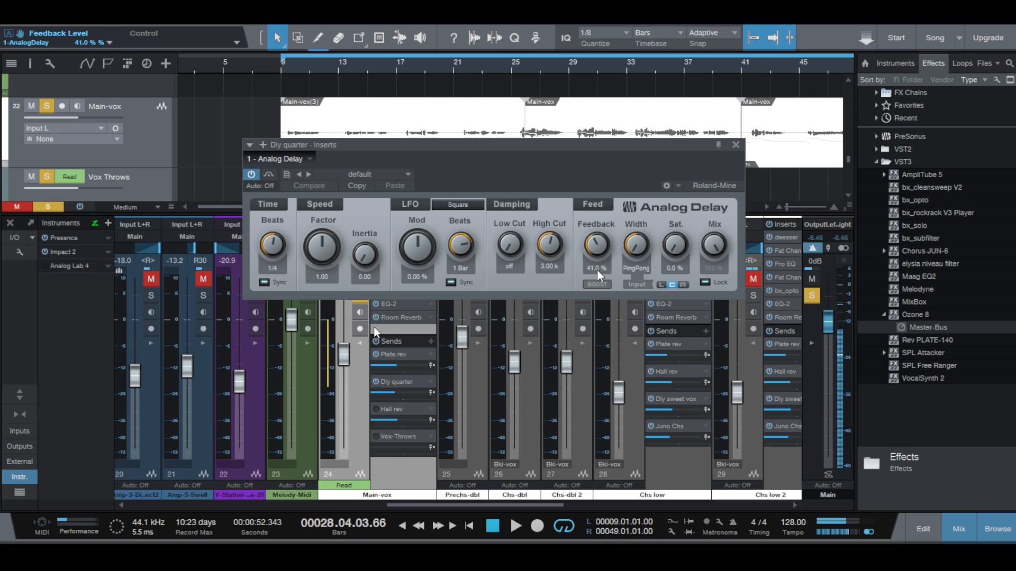
left_click(512, 64)
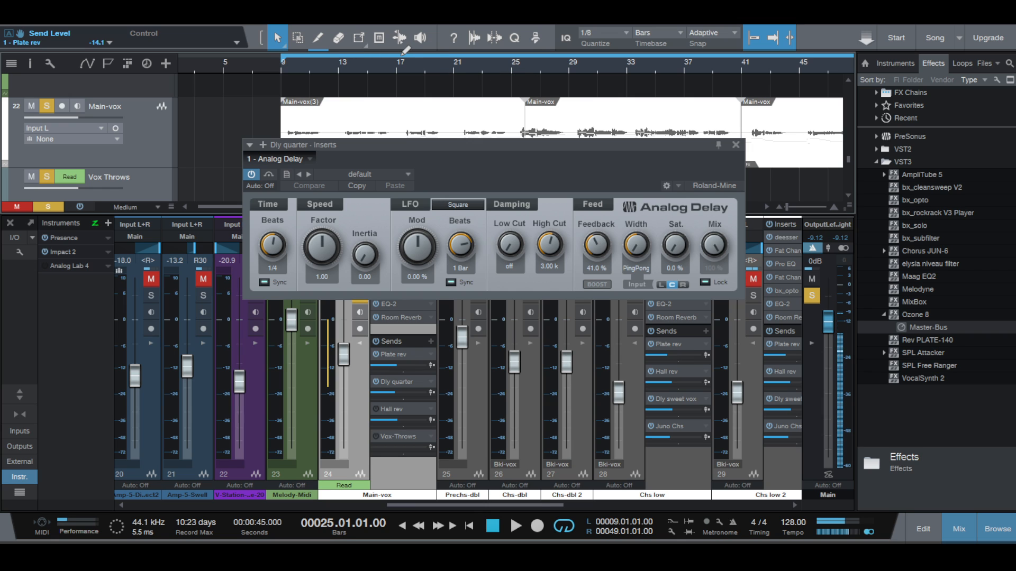
key("space")
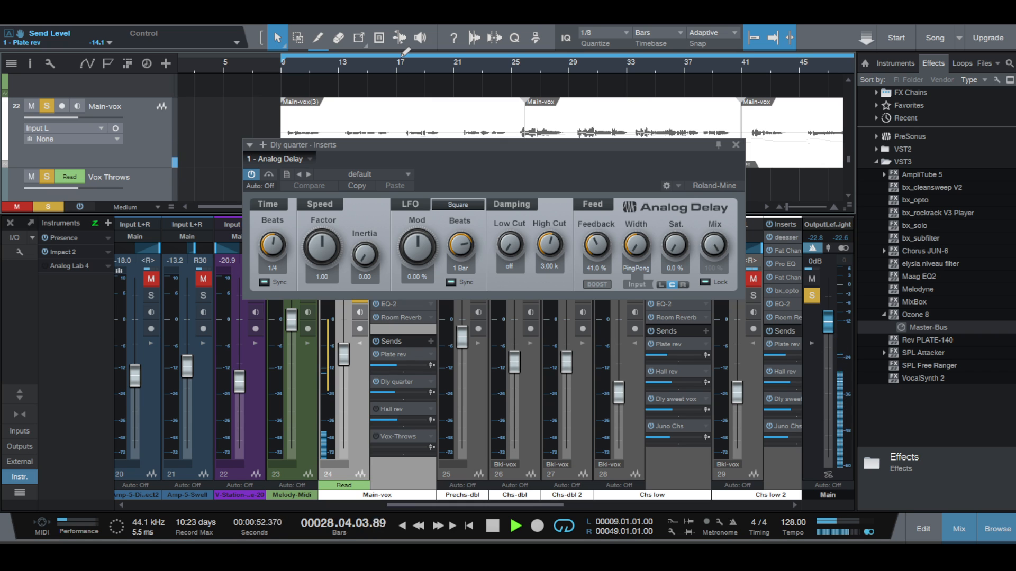
key("space")
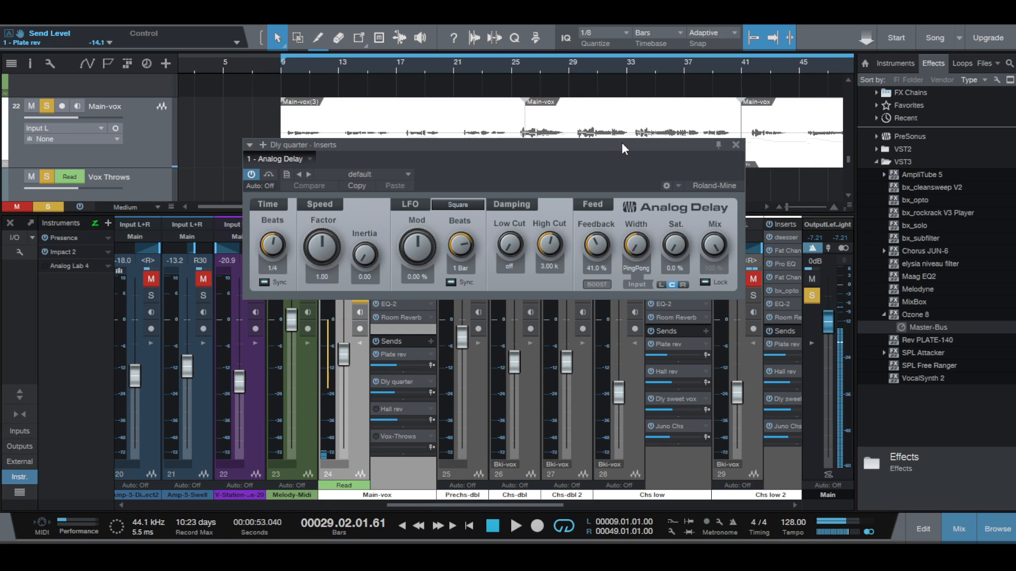
left_click(735, 142)
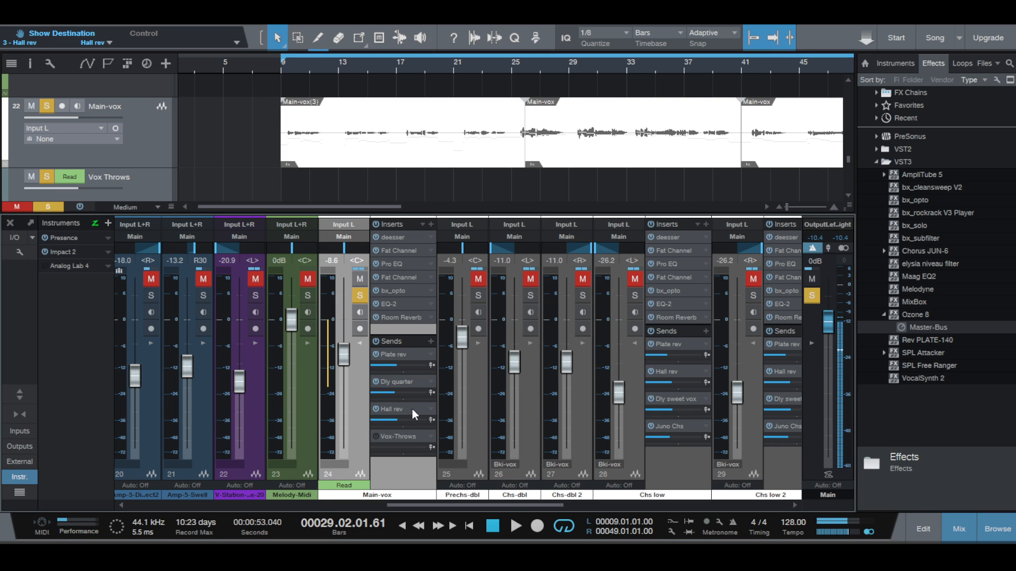
Step: Enable the Hall rev send on Main-vox, inspect its MPX-i reverb settings and play back the vocal
left_click(412, 408)
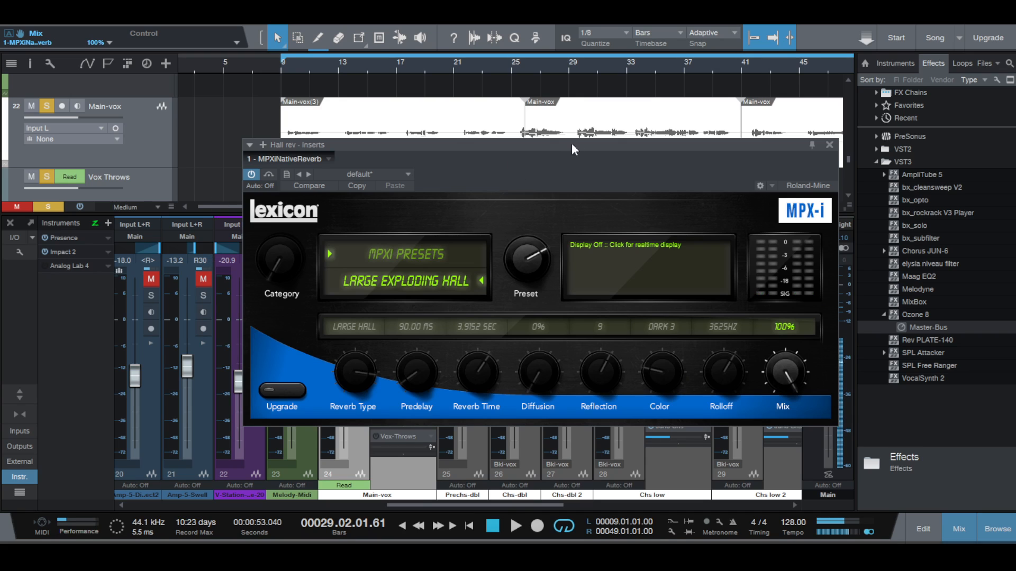
left_click(829, 144)
left_click(512, 72)
key("space")
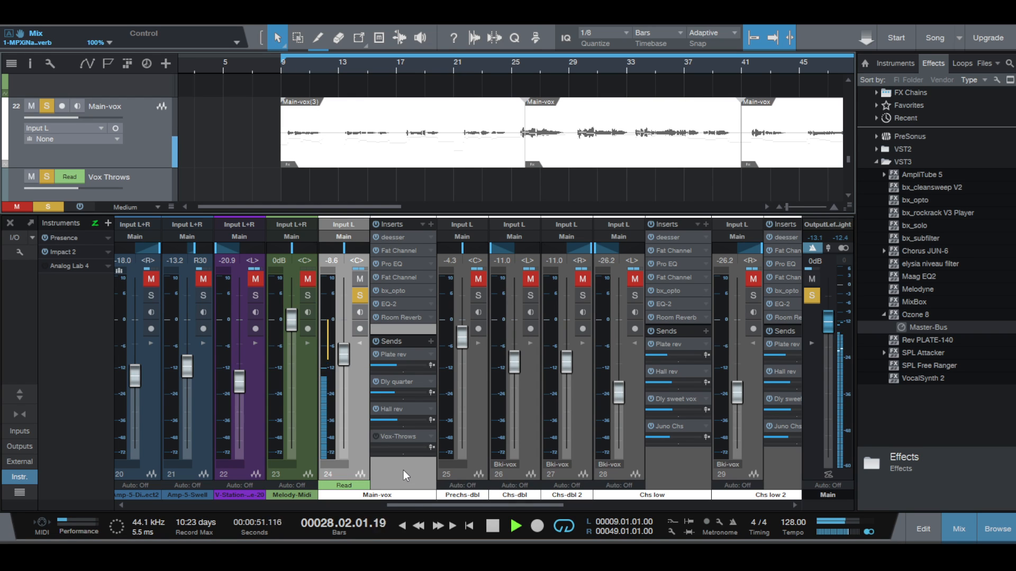
key("space")
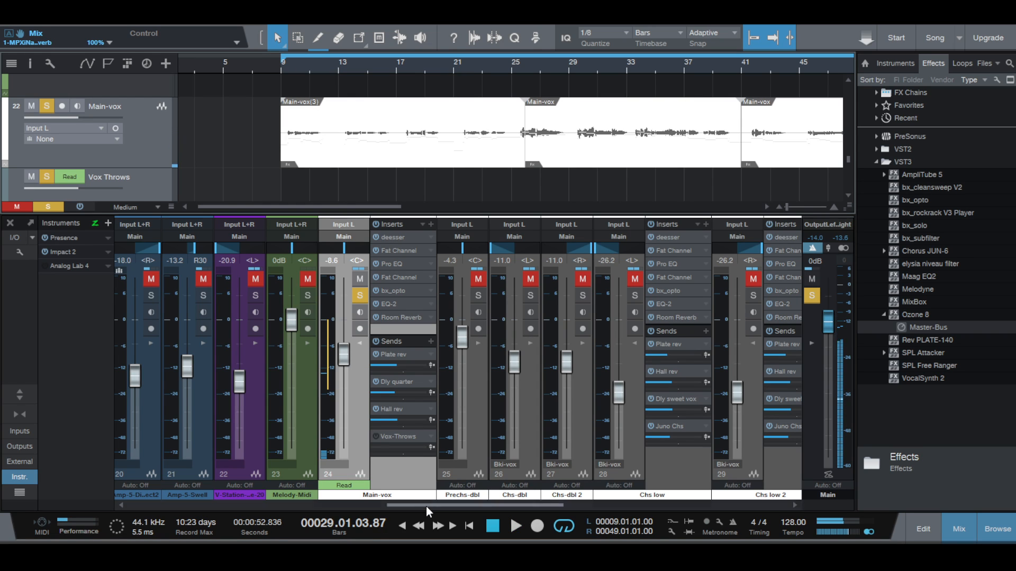
Step: Show the track automation, enable the Vox-Throws send on Main-vox and audition the first throw from bar 11
left_click(88, 63)
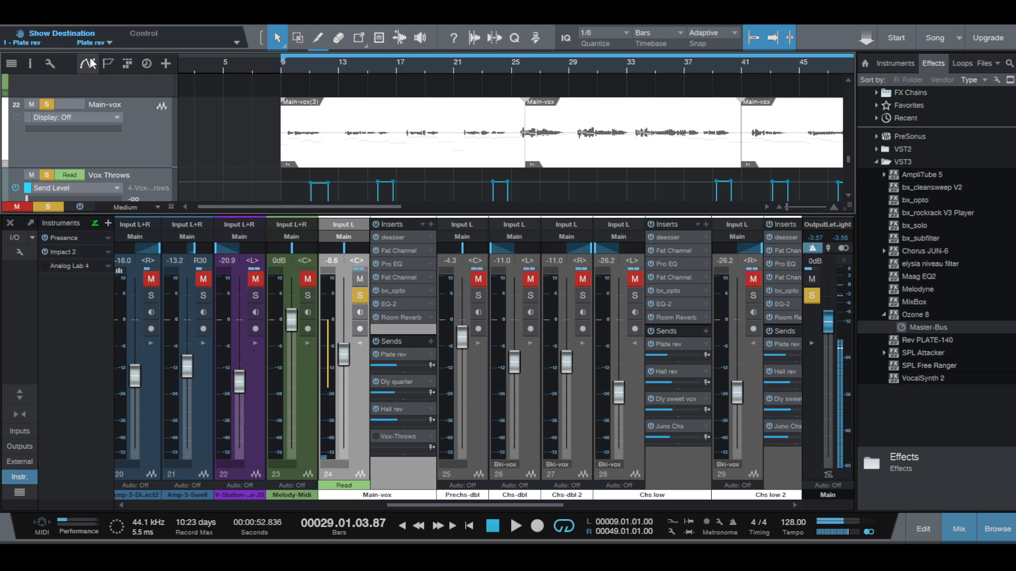
left_click(375, 437)
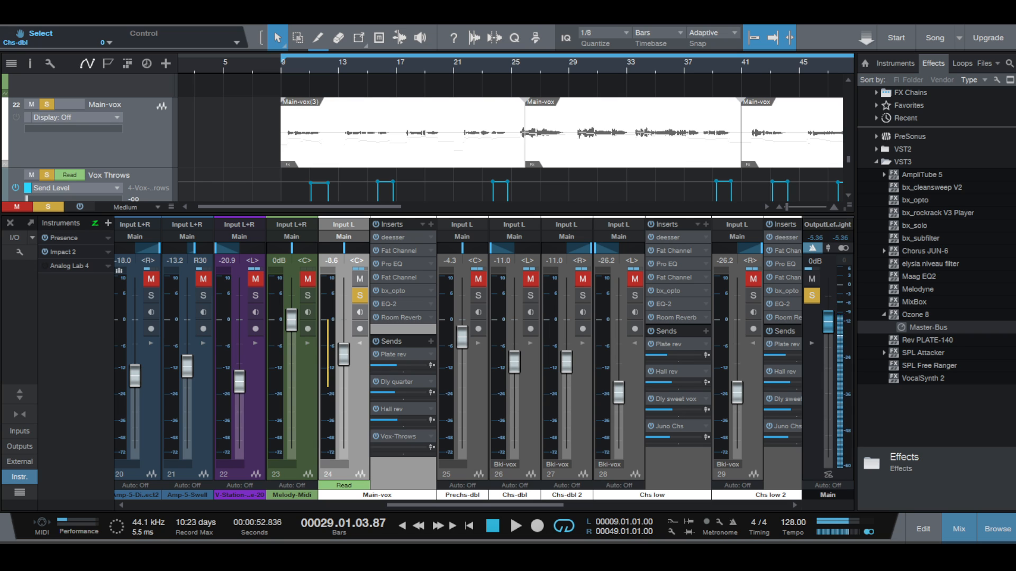
left_click(309, 64)
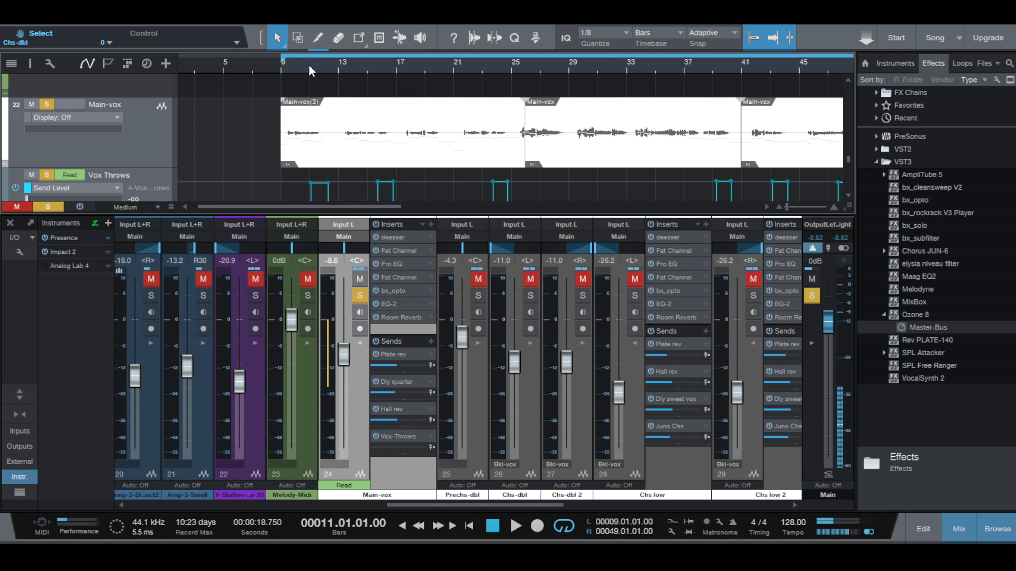
key("space")
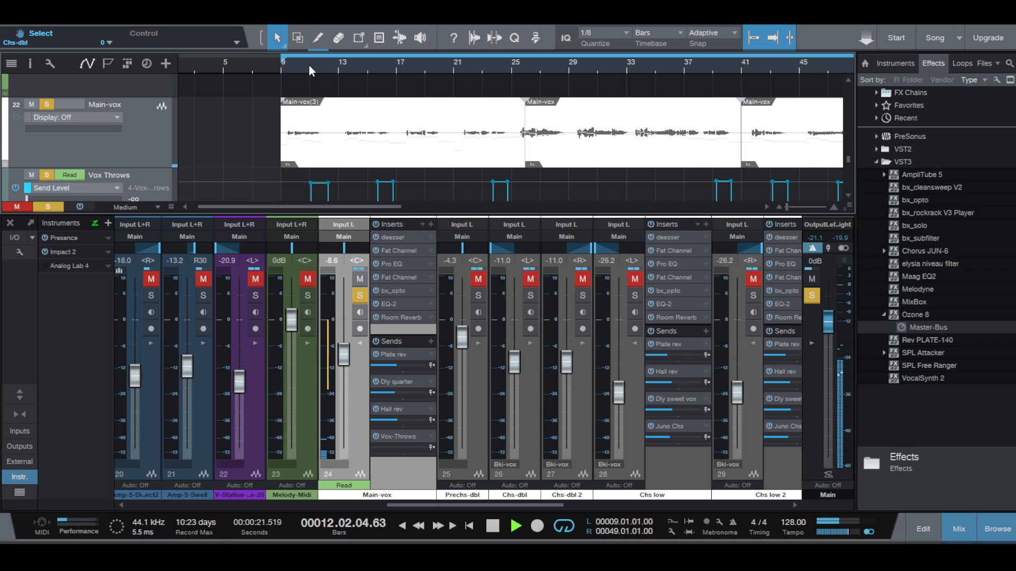
key("space")
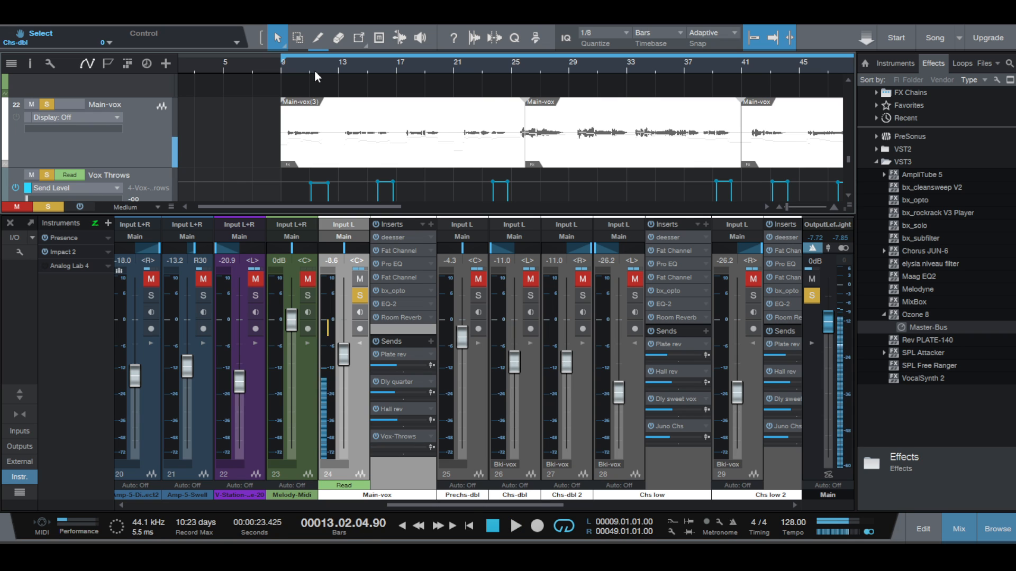
Step: Audition the automated vocal throw near bar 25 twice, starting playback from bar 24 each time
left_click_drag(369, 206, 400, 210)
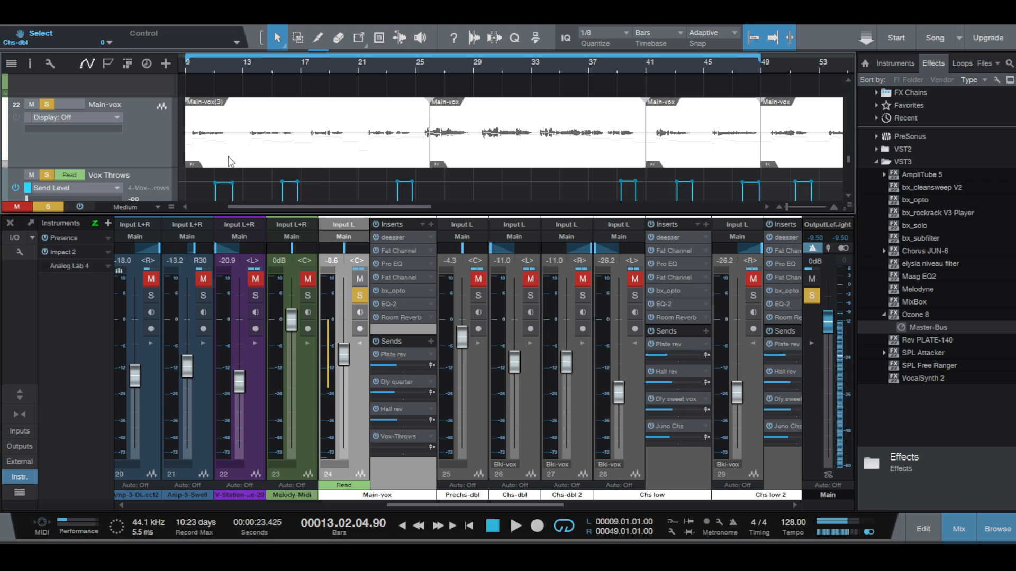
left_click(395, 62)
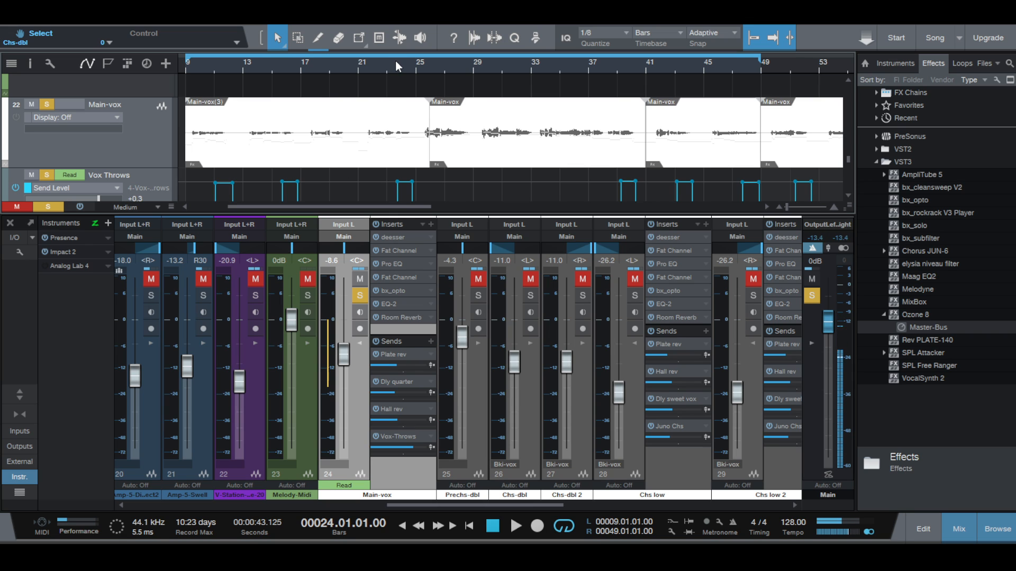
key("space")
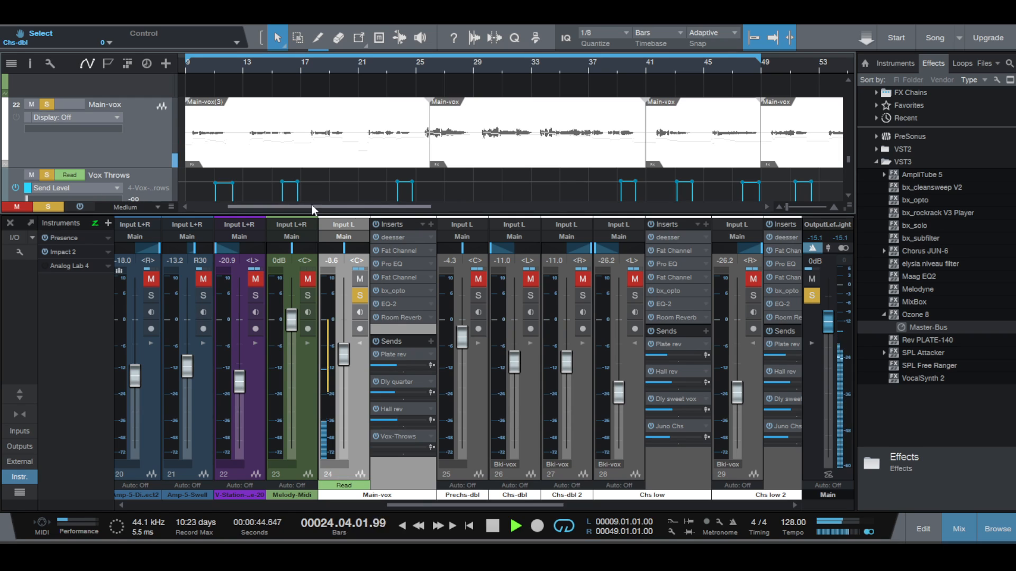
key("space")
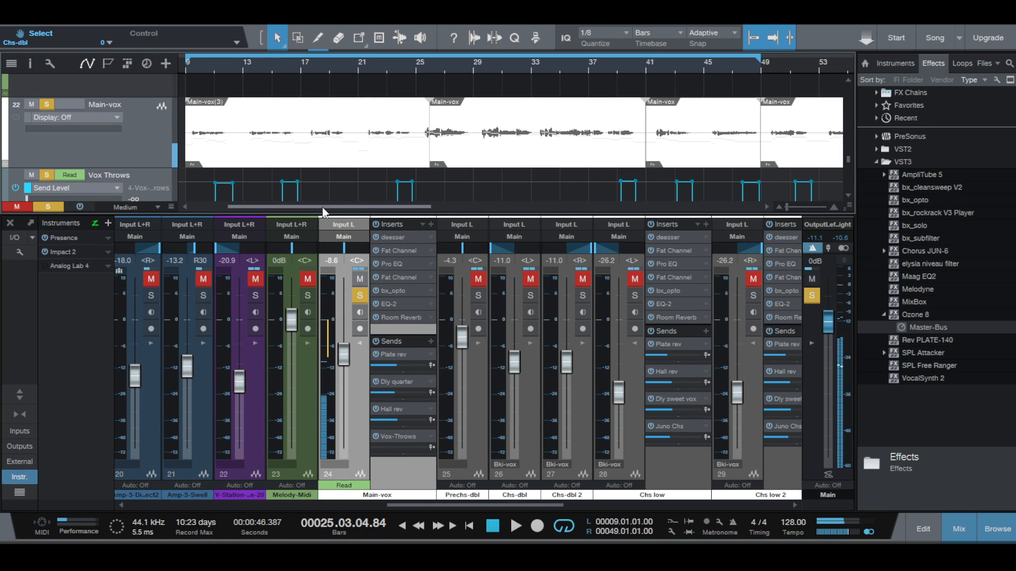
left_click(396, 66)
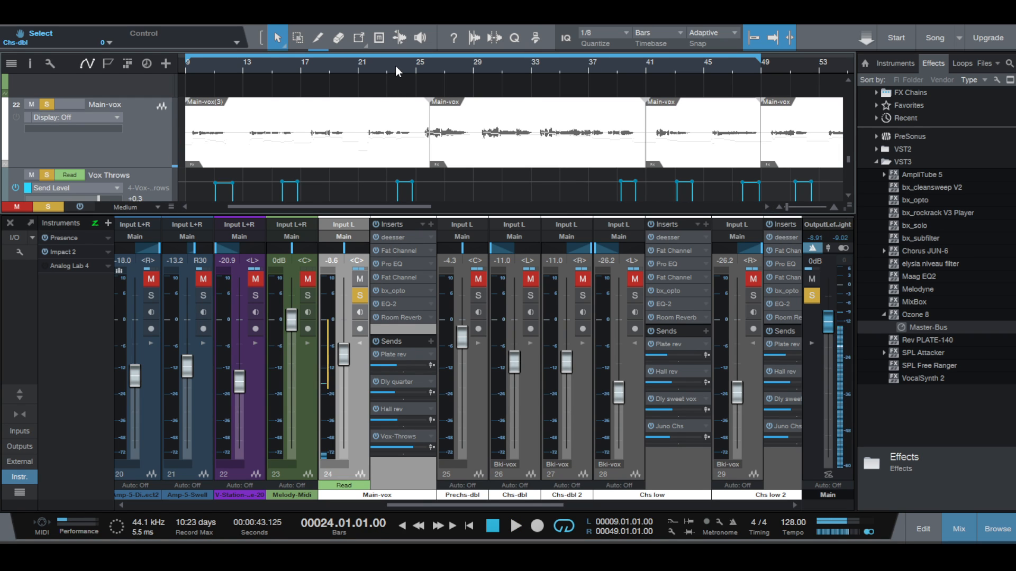
key("space")
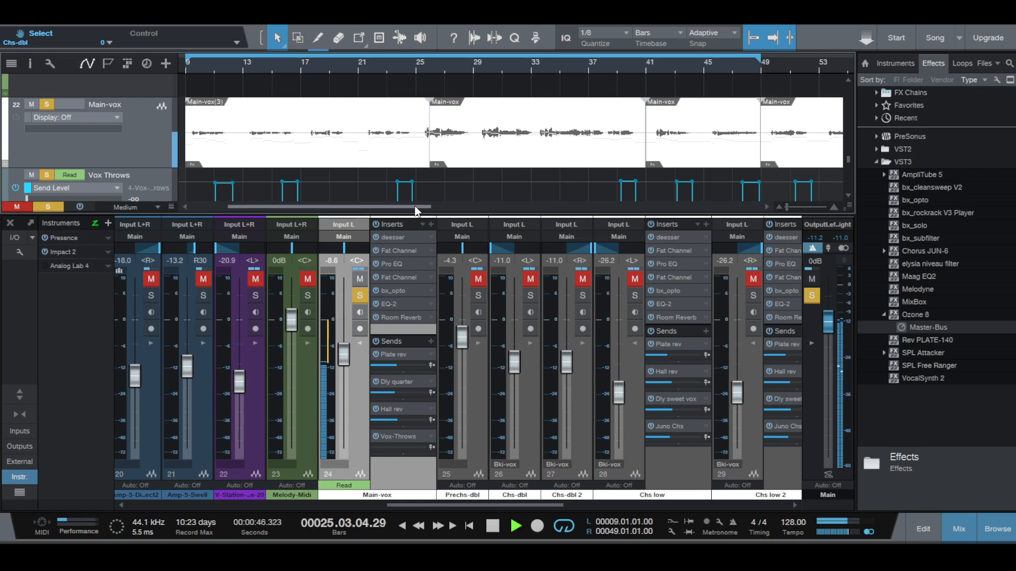
key("space")
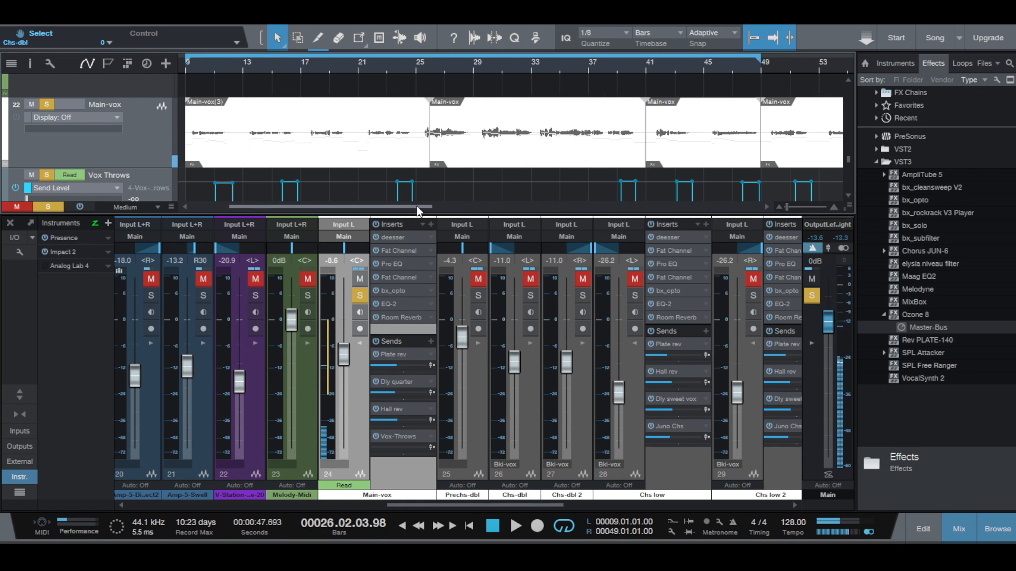
Step: Audition the next automated vocal throw by playing back from bar 39
left_click_drag(417, 212, 478, 211)
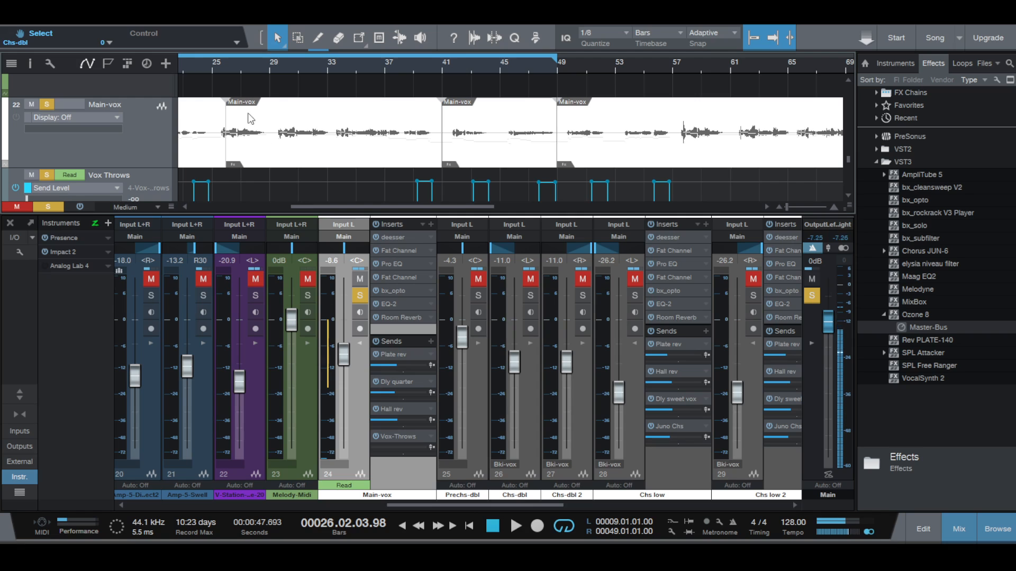
left_click(409, 65)
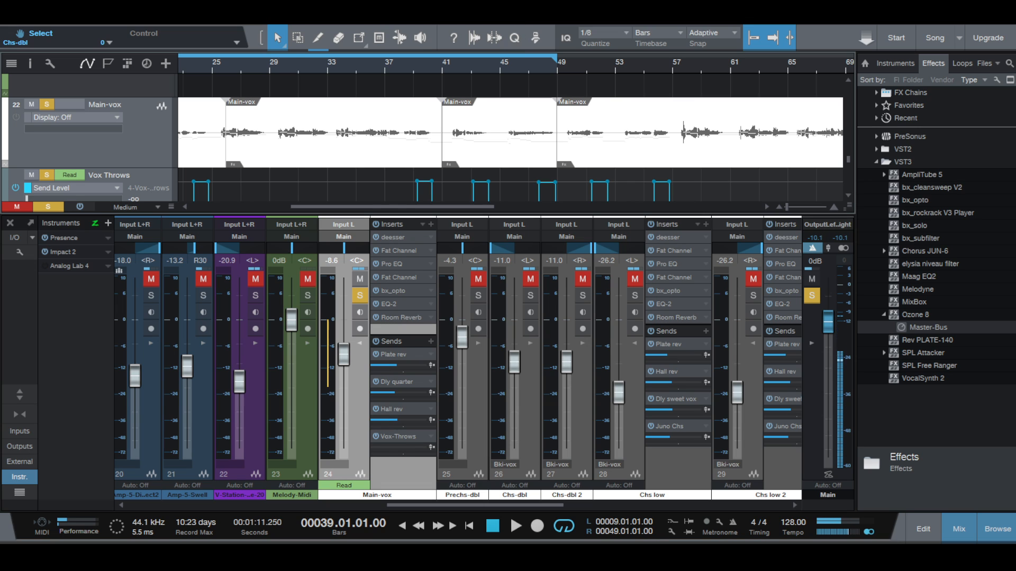
key("space")
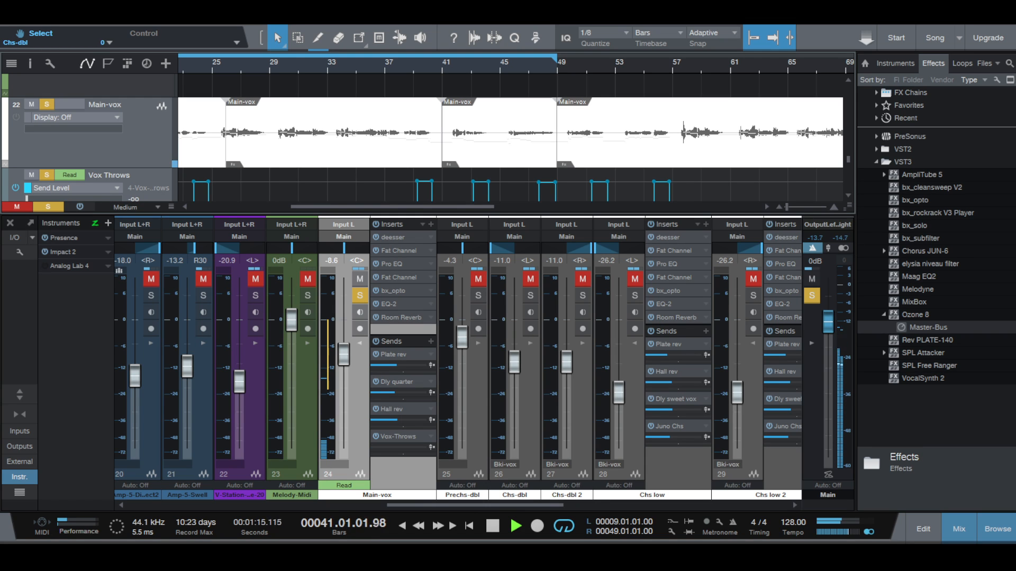
key("space")
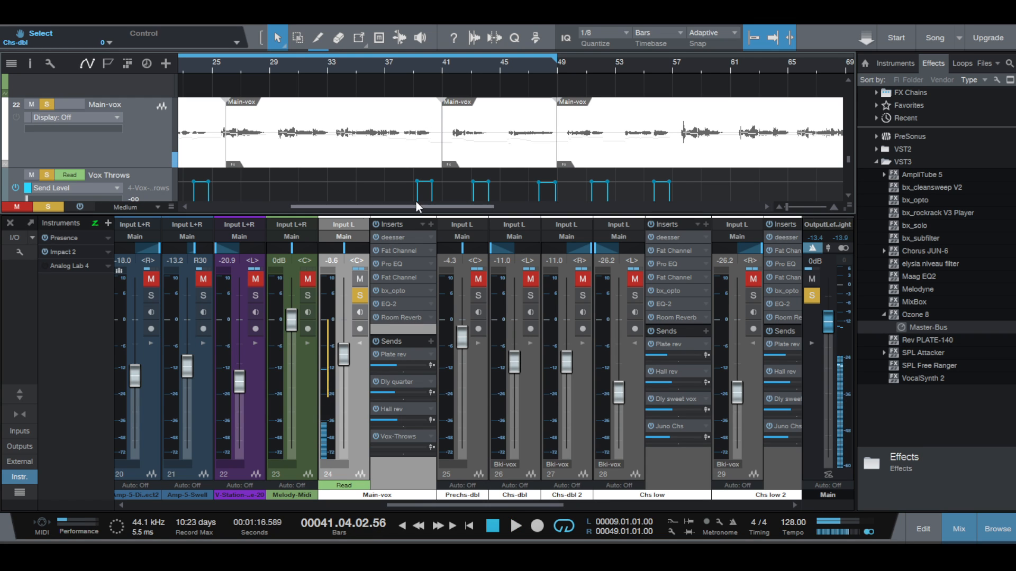
Step: Open the first vocal event, Main-vox(3), in the Melodyne editor
left_click_drag(416, 203, 338, 211)
left_click(380, 154)
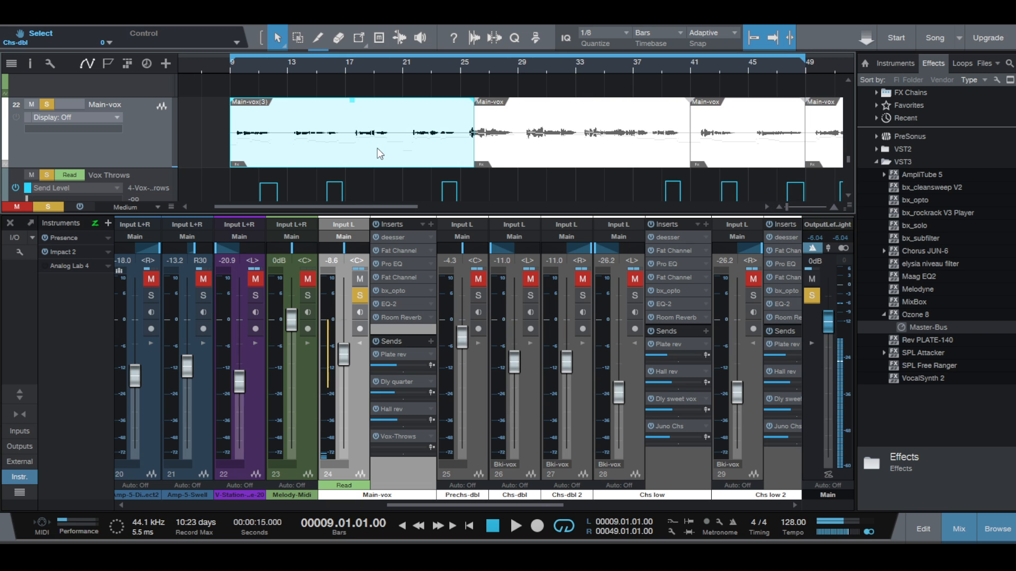
double_click(380, 154)
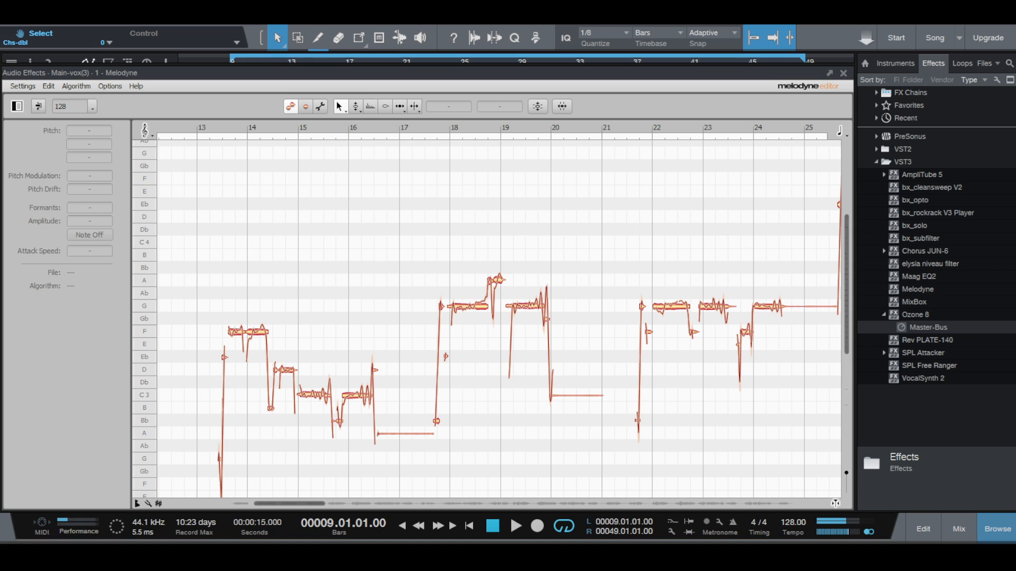
Step: Examine the pitch, modulation and drift settings of individual F3, G3, C3 and C4 vocal notes in Melodyne
left_click(259, 332)
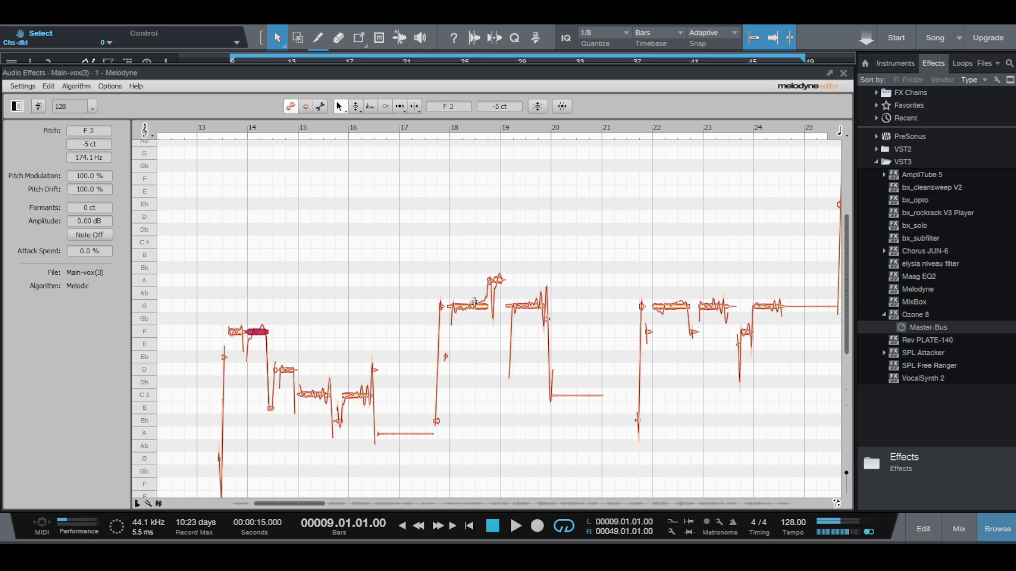
left_click(475, 304)
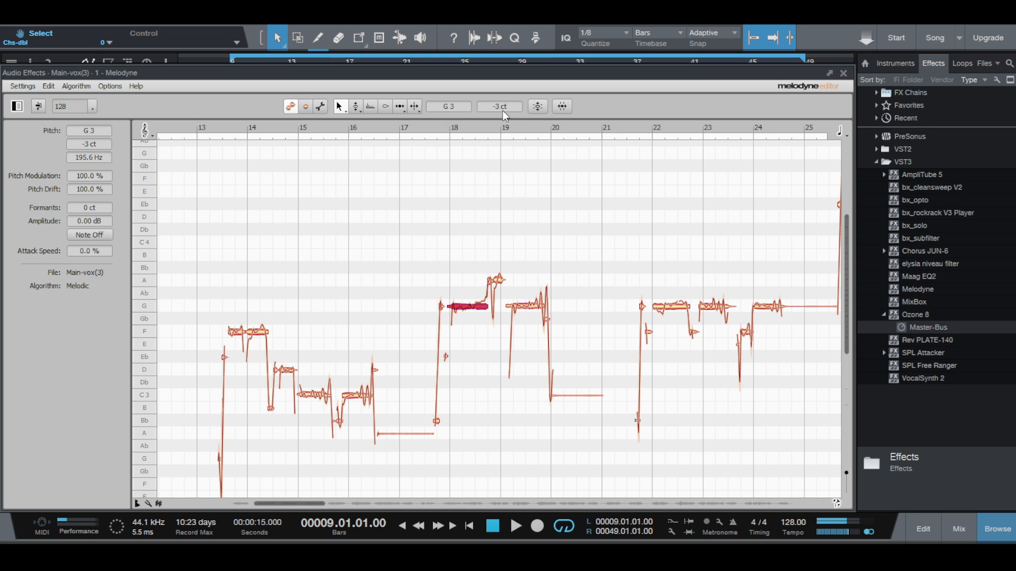
left_click(362, 407)
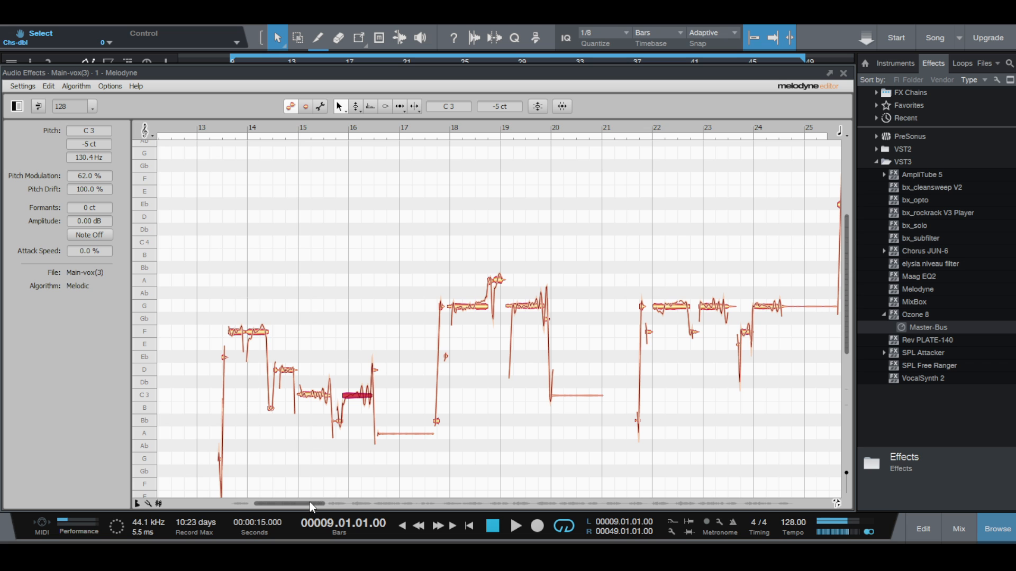
left_click_drag(312, 503, 372, 516)
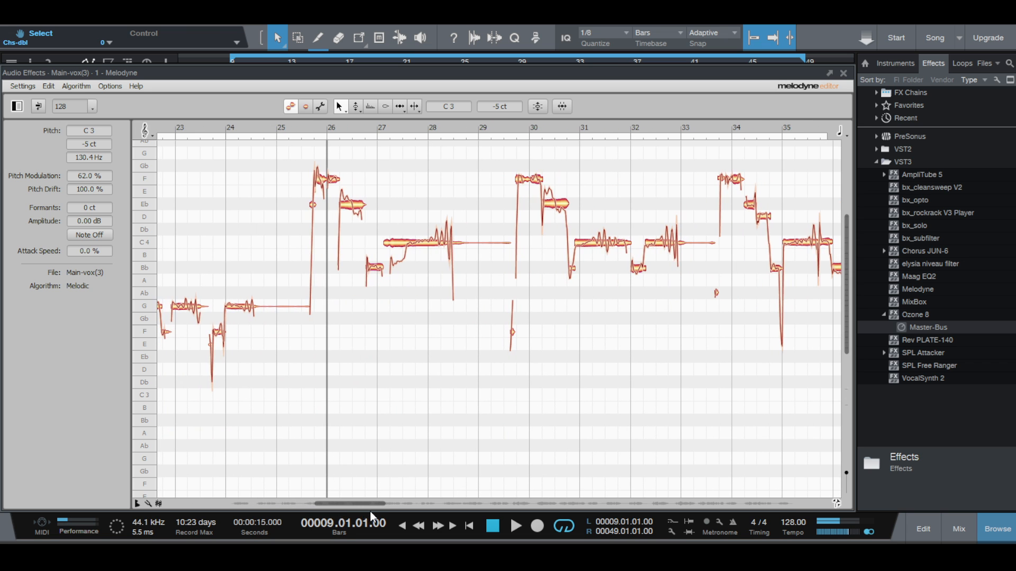
left_click(430, 244)
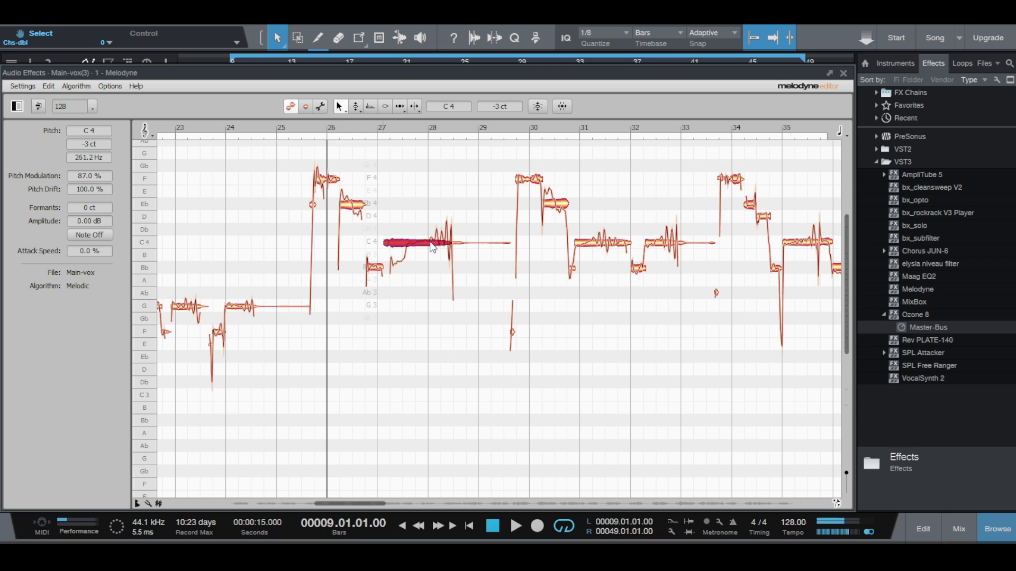
Step: Examine the pitch, modulation and drift settings of the Eb 4 and F 4 vocal notes around bar 26
left_click(353, 208)
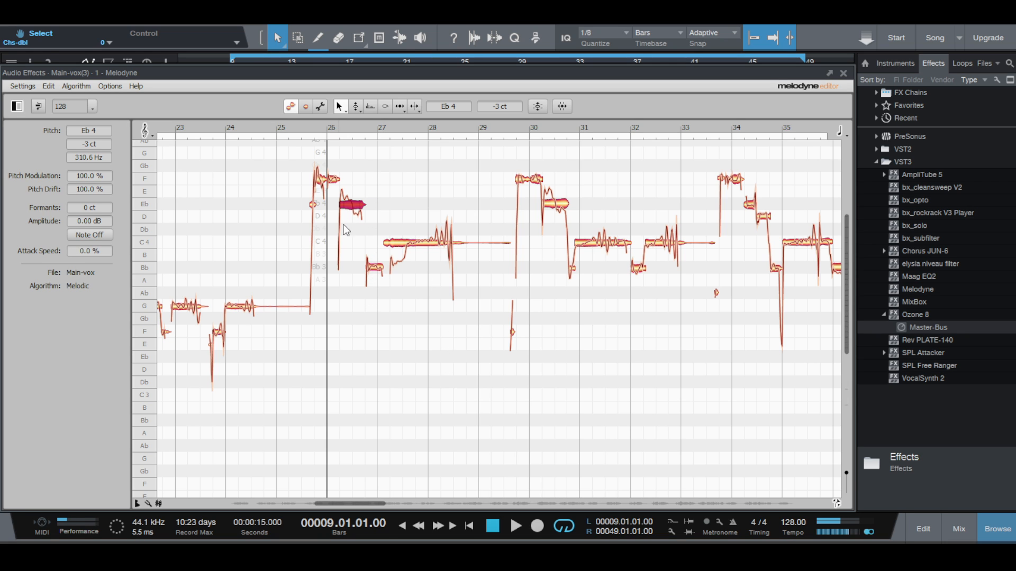
left_click(321, 180)
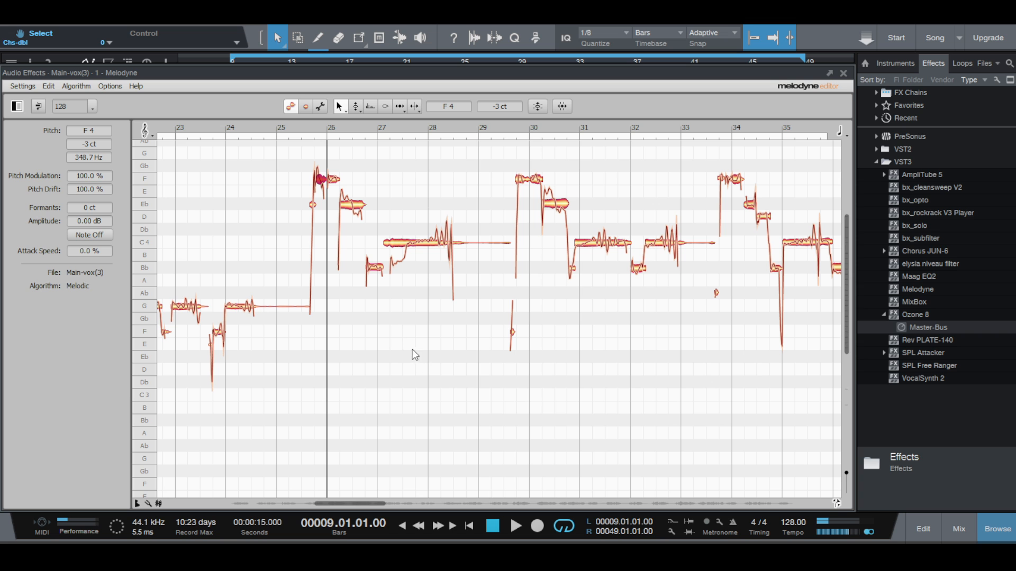
Step: Audition the tuned vocal phrase in Melodyne from about bar 32 to bar 33 and close the editor
left_click_drag(352, 503, 389, 507)
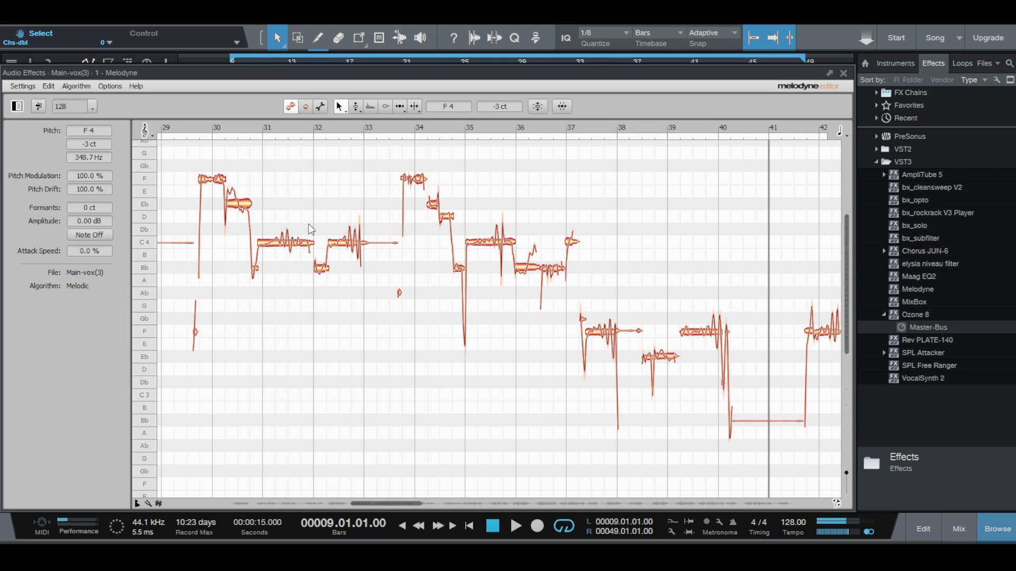
left_click(332, 128)
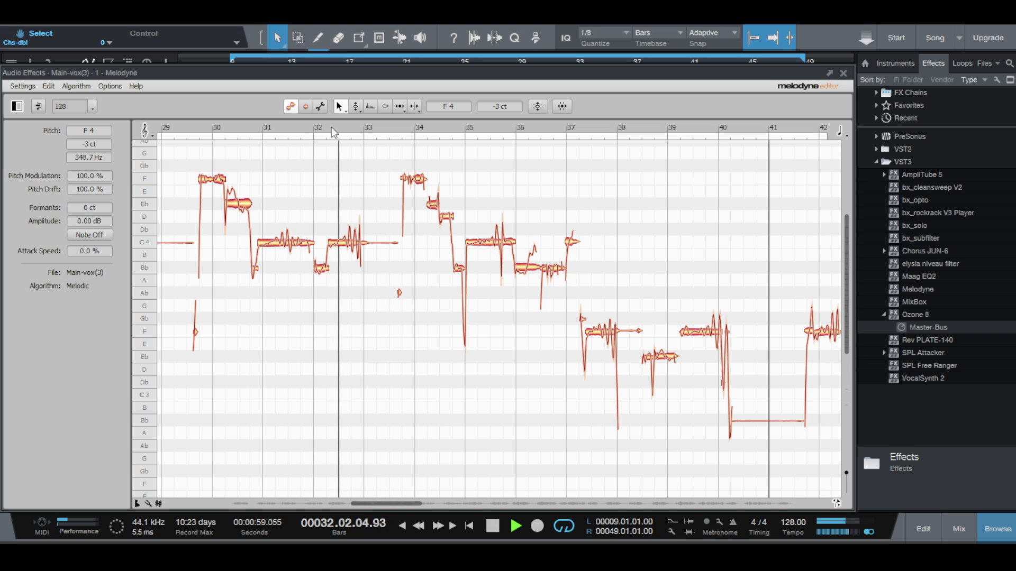
key("space")
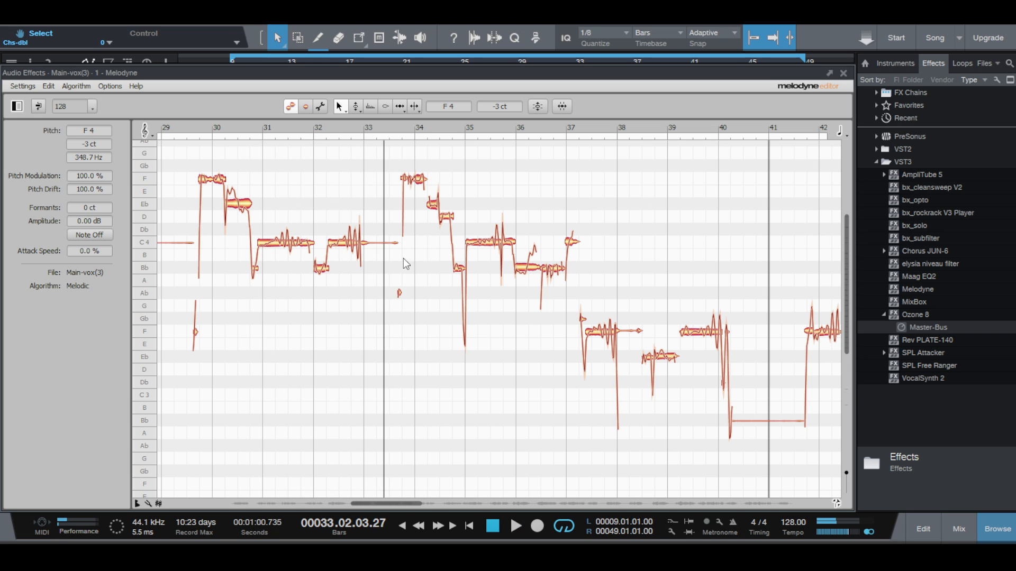
mouse_move(379, 508)
left_mouse_down()
mouse_move(391, 509)
mouse_move(381, 510)
left_mouse_up()
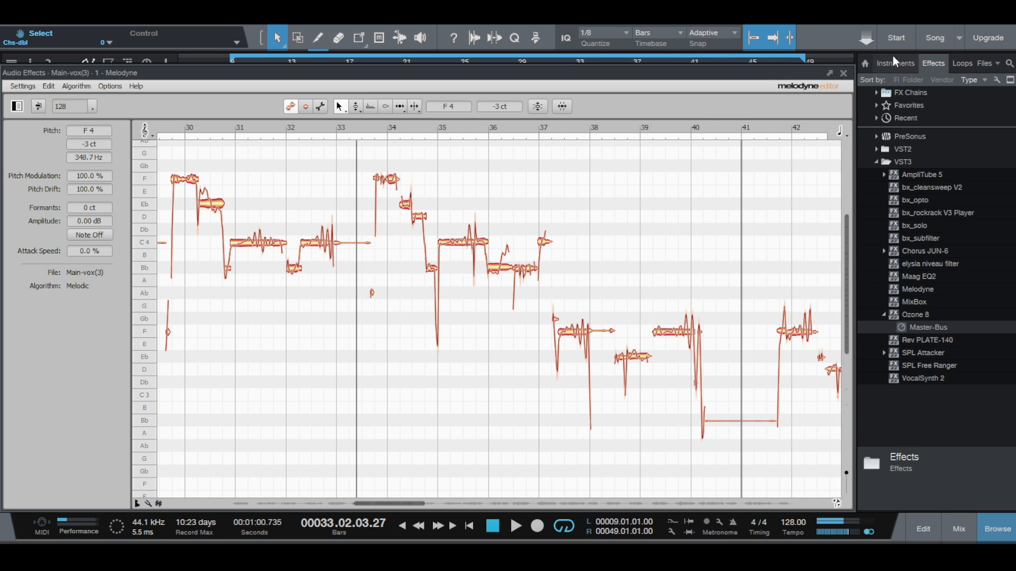
left_click(843, 73)
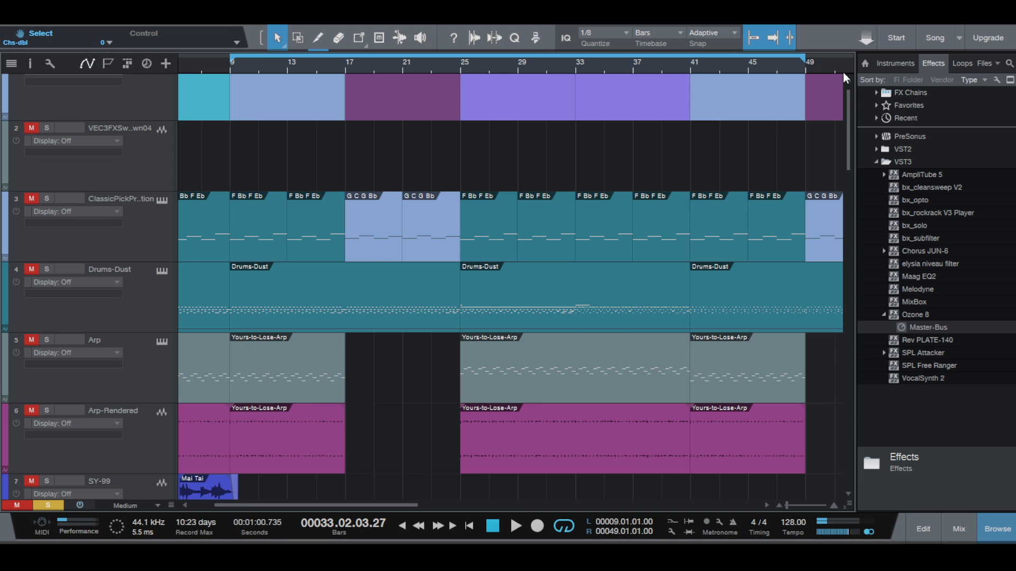
Step: Audition the full mix without solo from the chorus at bar 25, with the track height set to Overview
left_click(460, 73)
key("space")
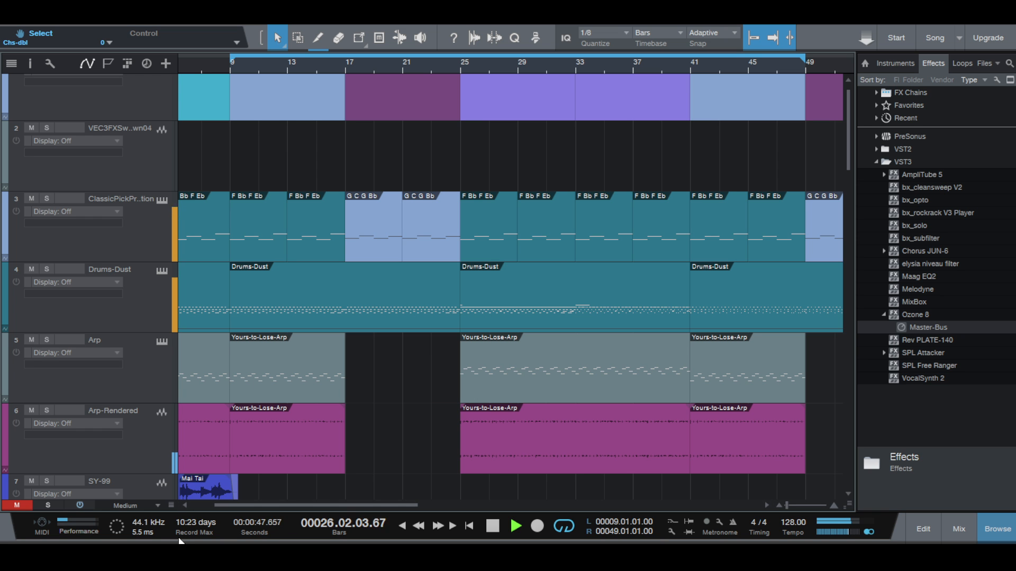
left_click_drag(172, 506, 184, 440)
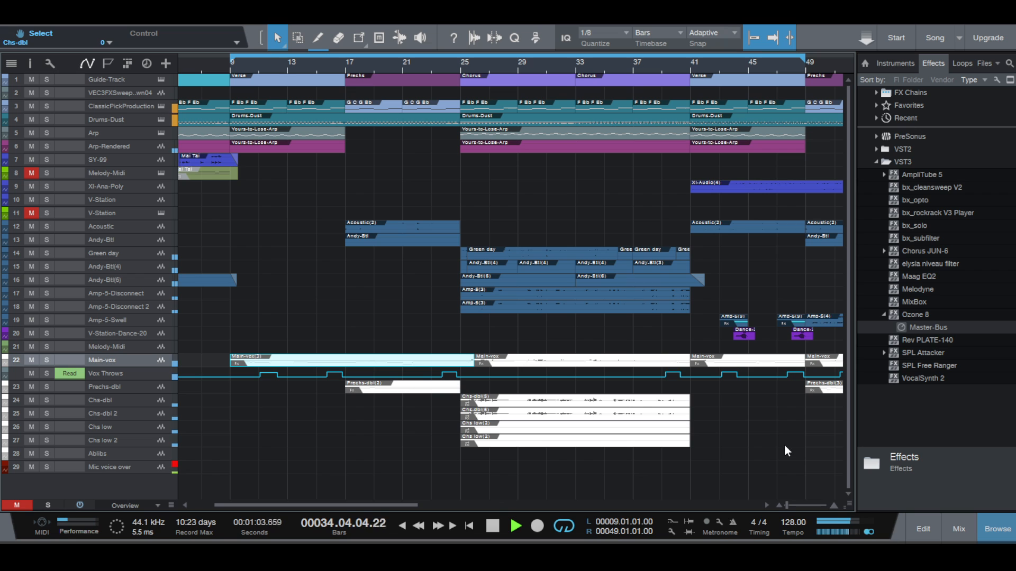
left_click(492, 526)
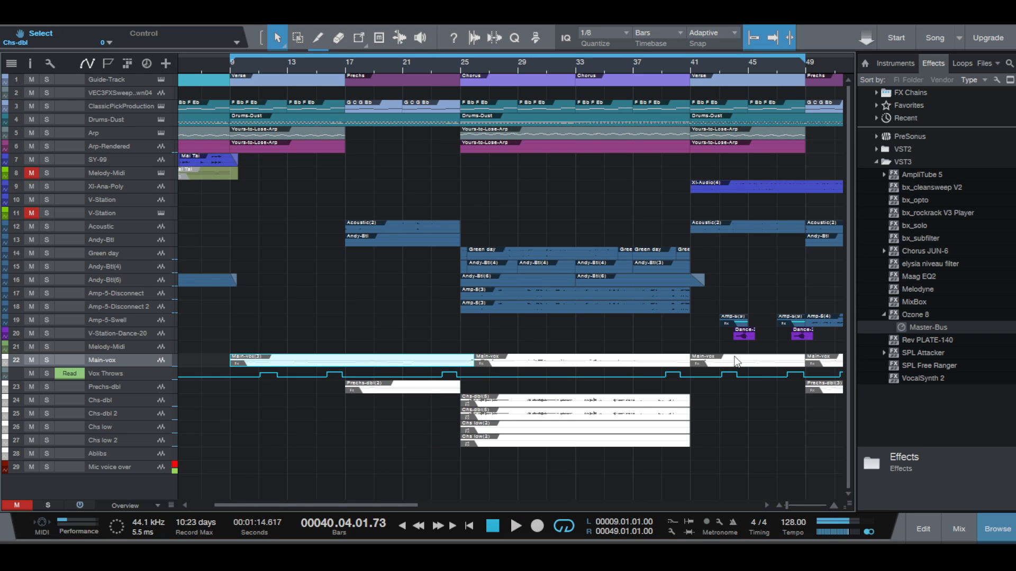
left_click(971, 154)
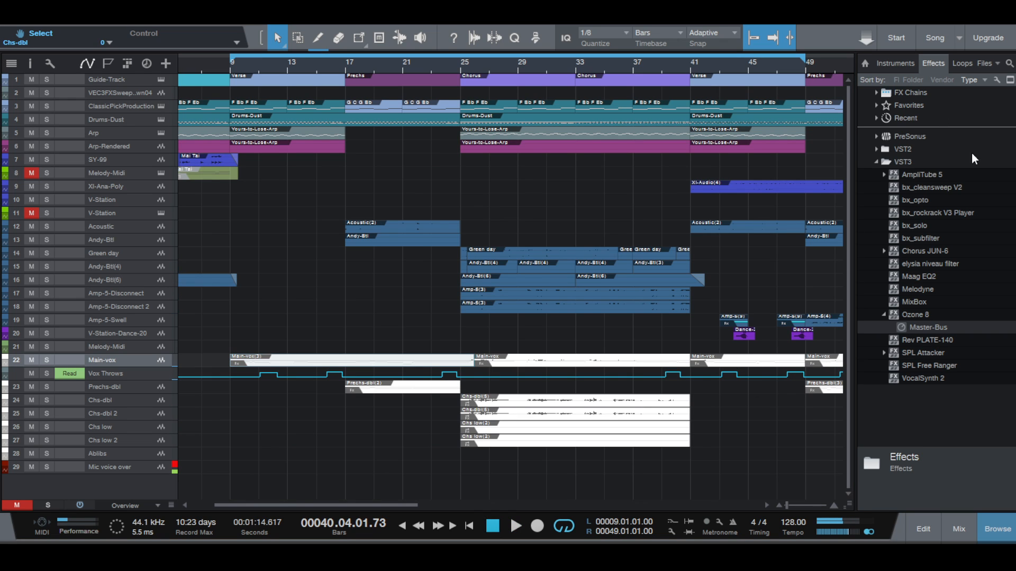